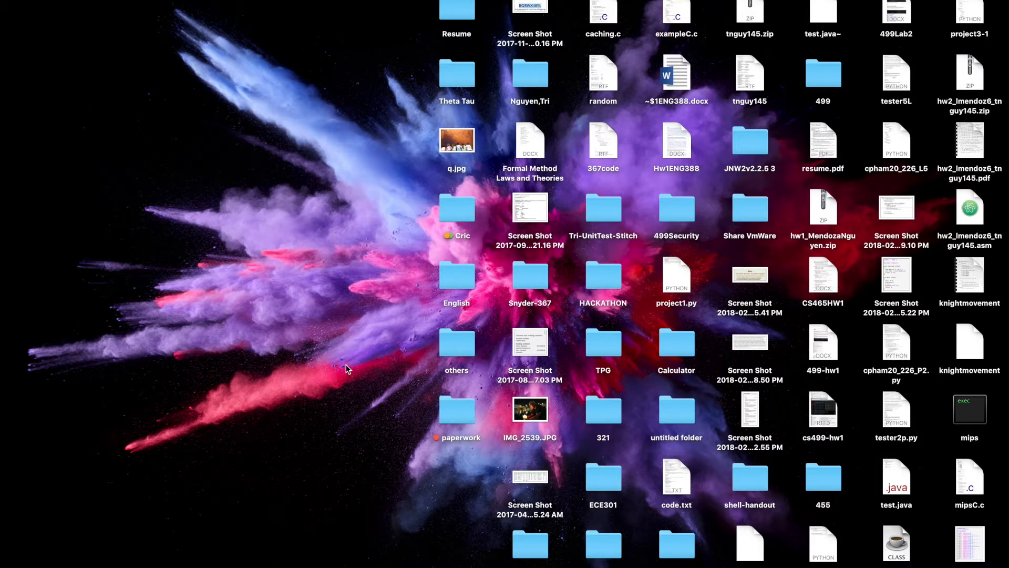
- Open GarageBand
key("super+space")
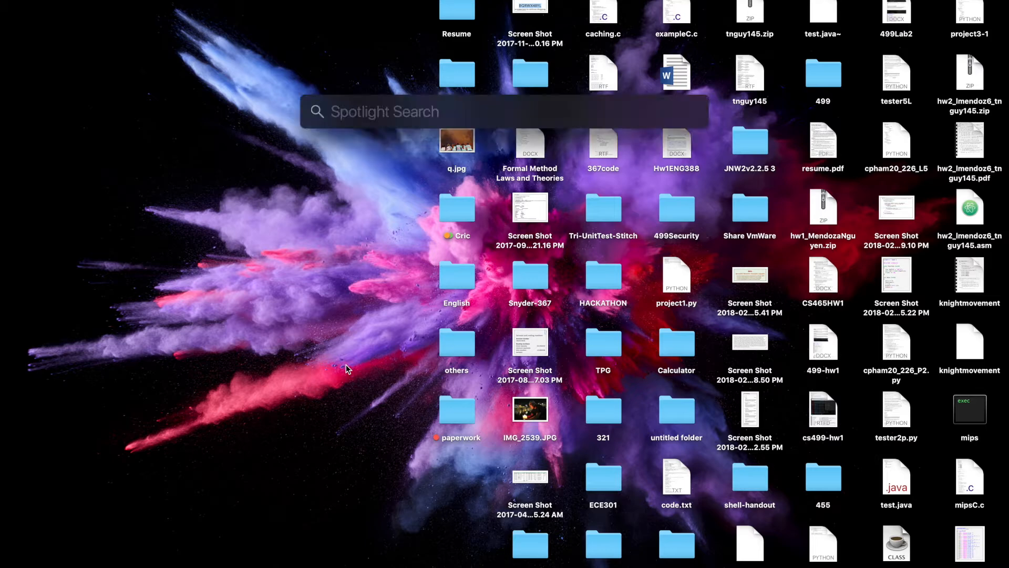
type("gara")
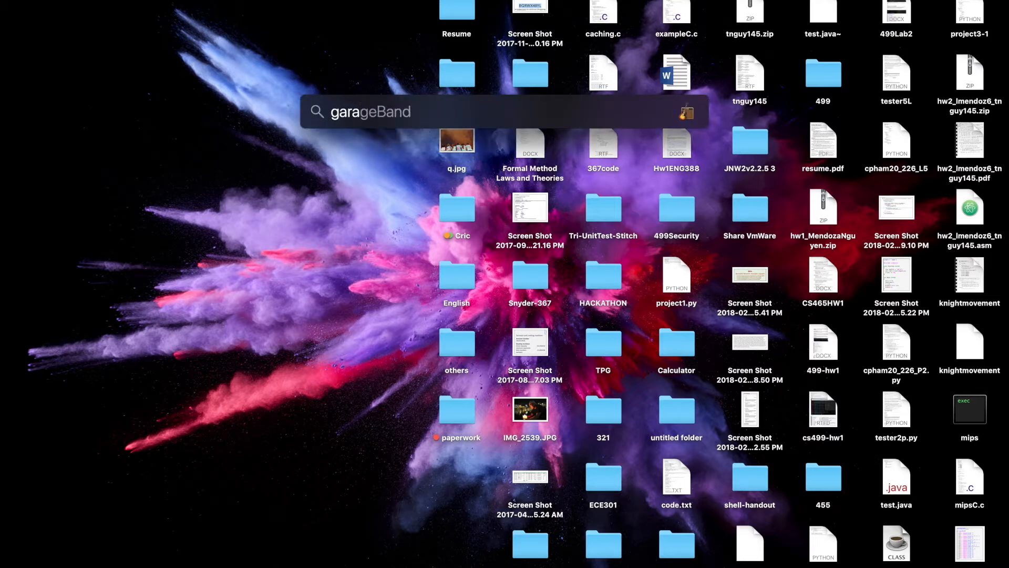
key("Return")
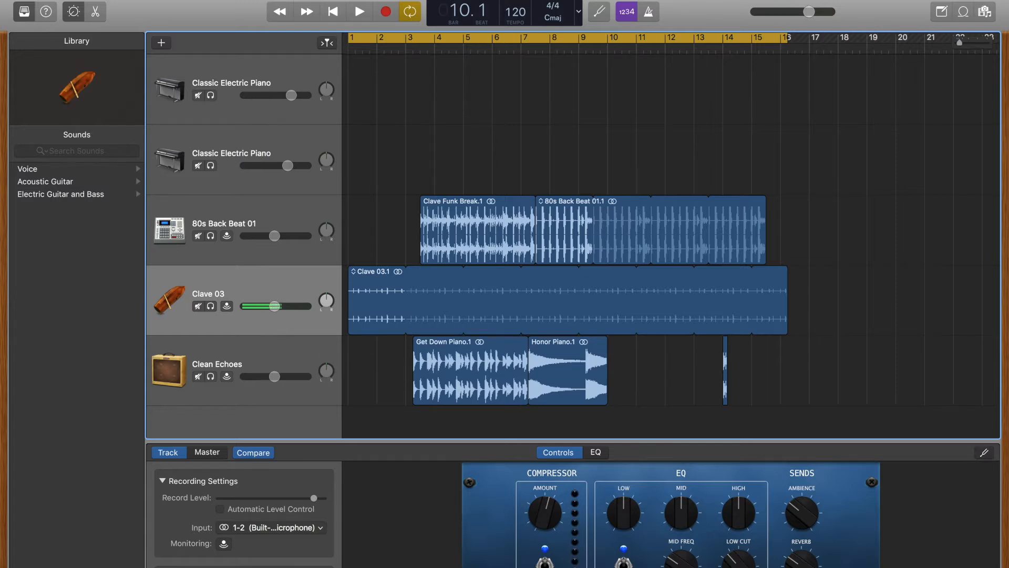
- Create an empty project with a software instrument track and close the Musical Typing keyboard
left_click(99, 0)
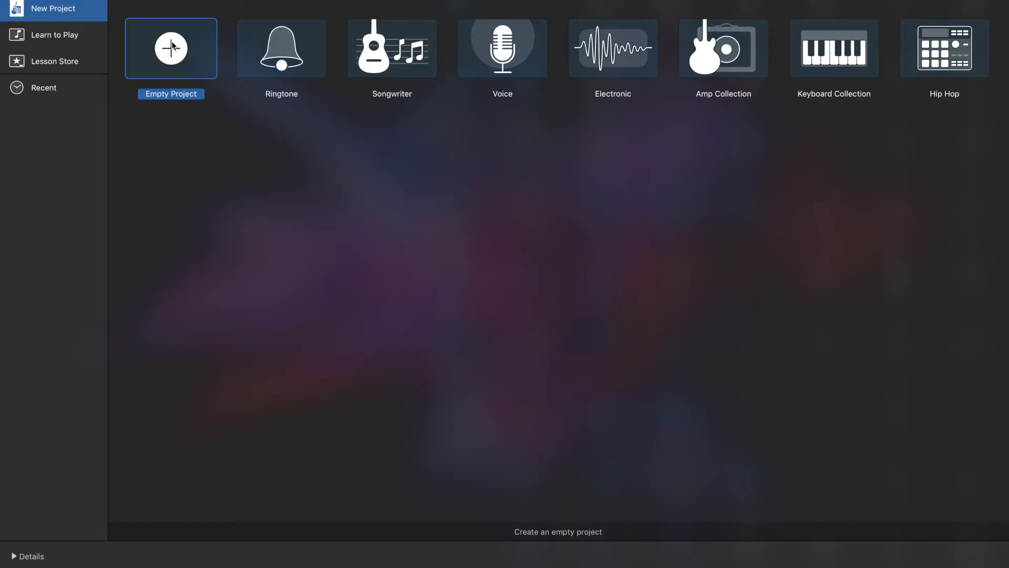
left_click(172, 47)
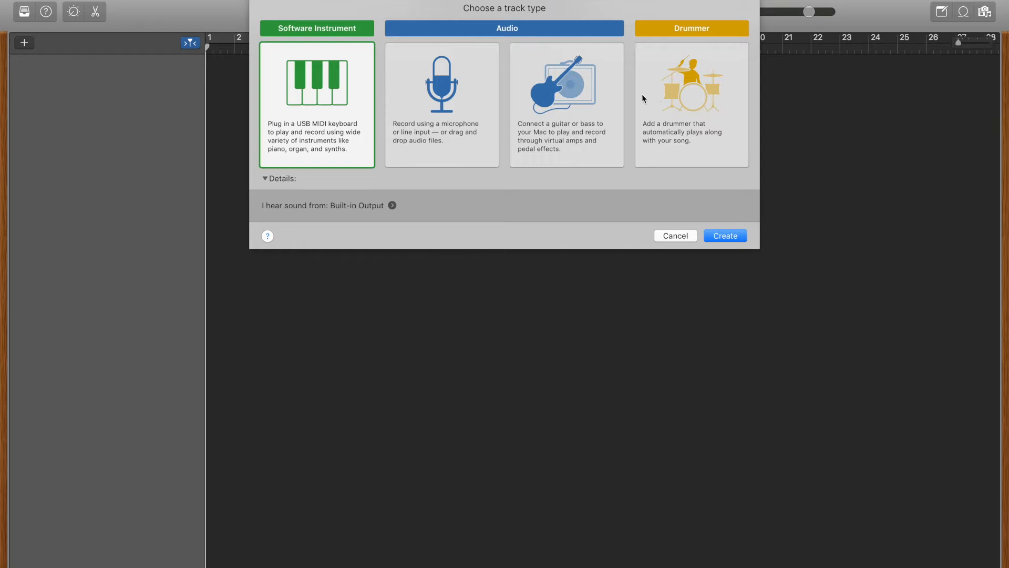
double_click(341, 101)
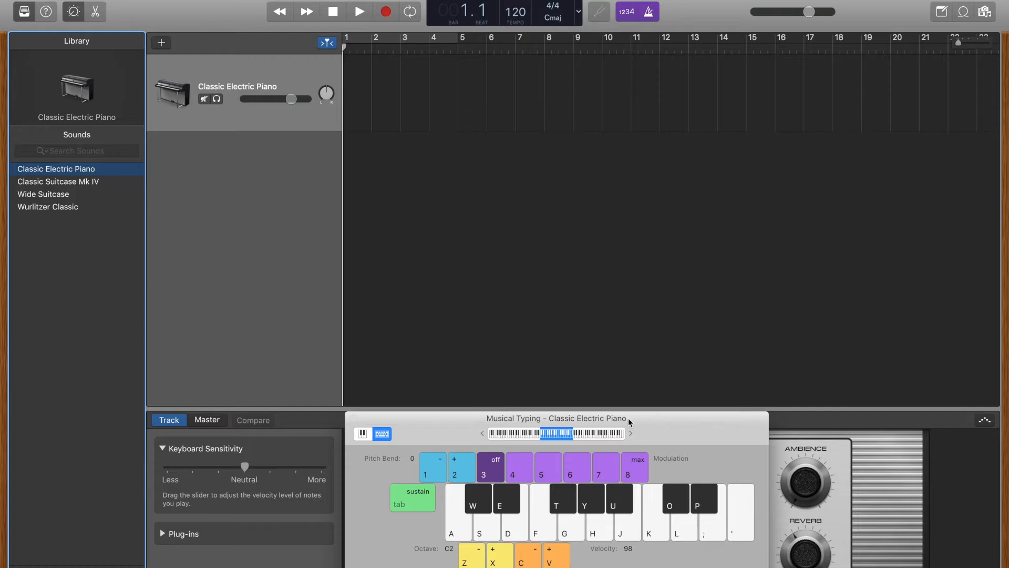
left_click_drag(629, 418, 626, 413)
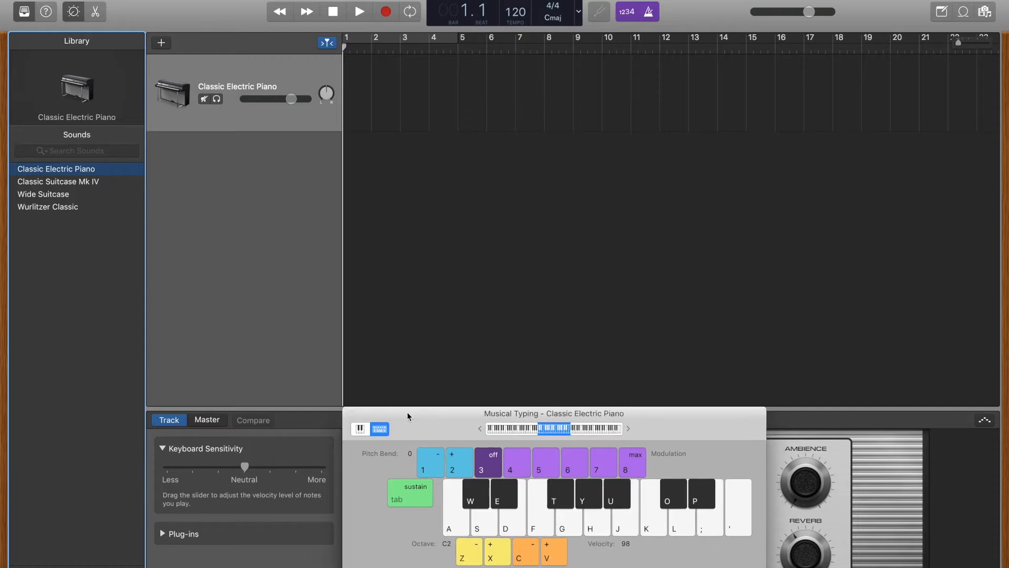
left_click(351, 413)
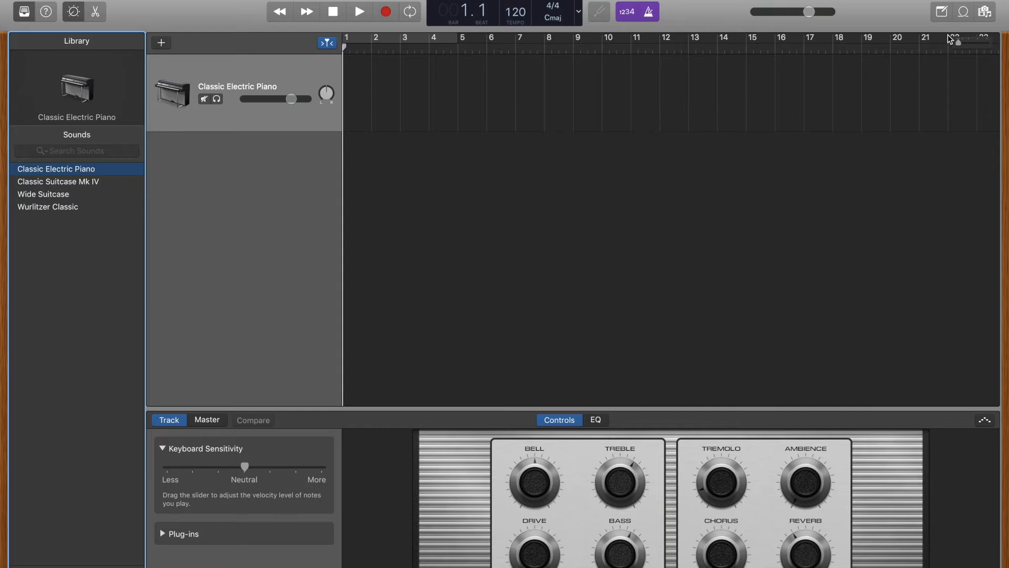
- Search the Apple Loops for "clave" and place the Clave 03 loop on a new track at bar 1
left_click(965, 14)
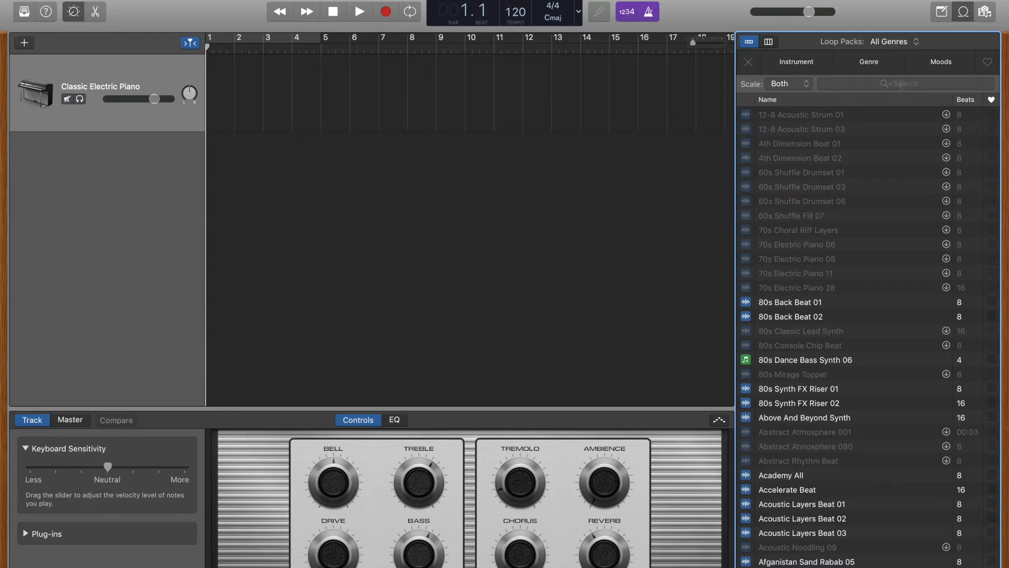
left_click(901, 84)
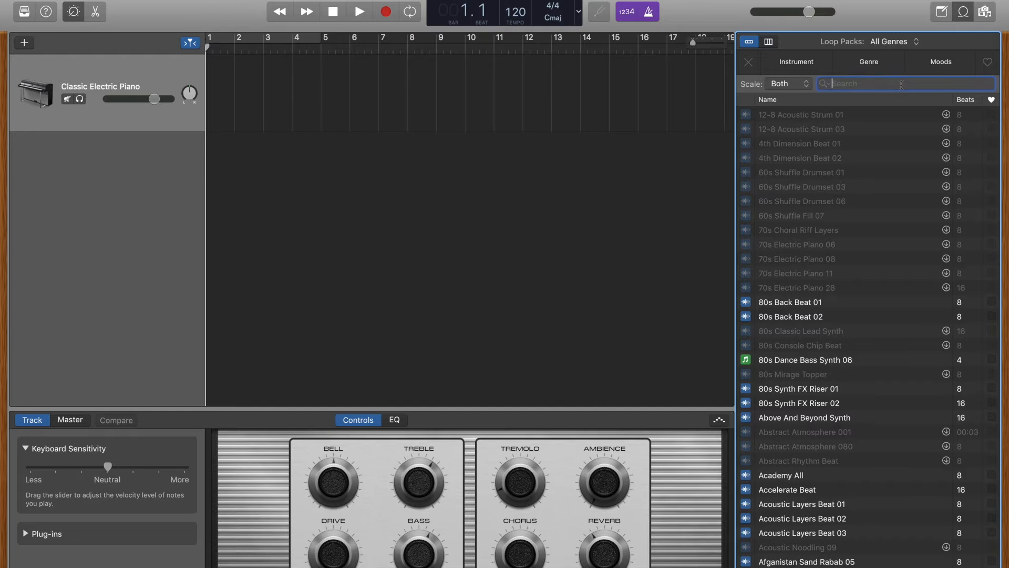
type("clave")
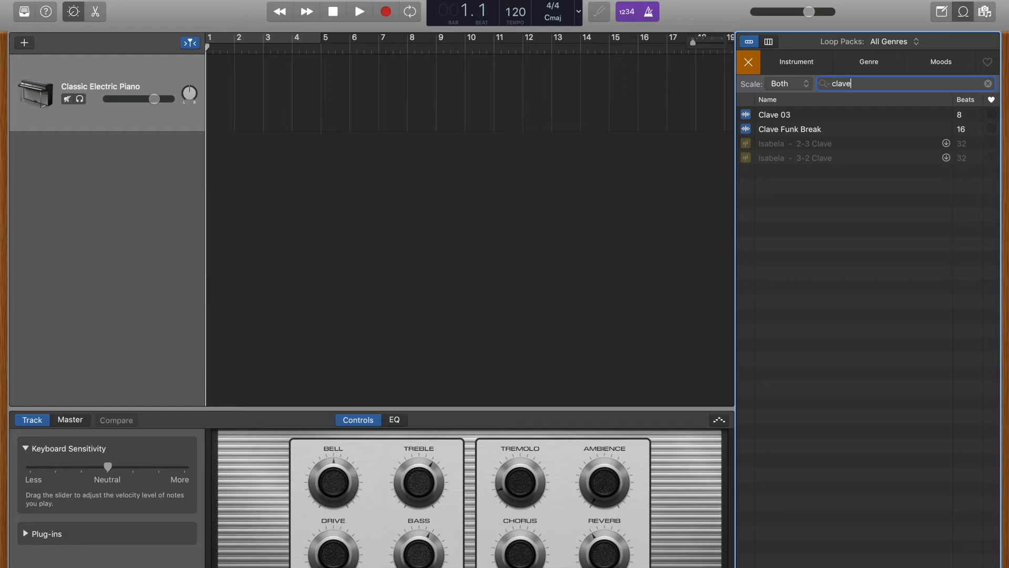
left_click(843, 120)
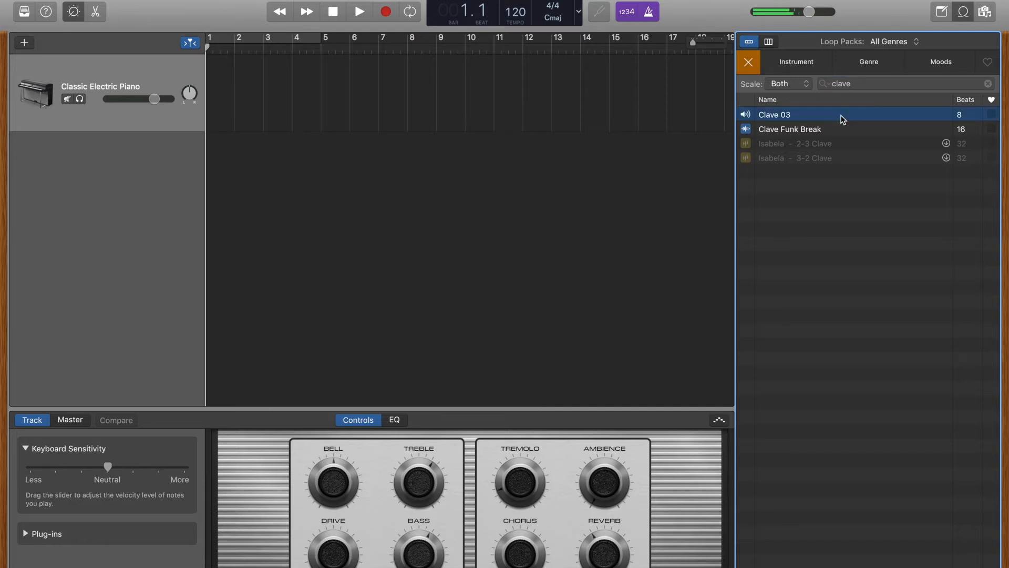
left_click_drag(843, 120, 221, 166)
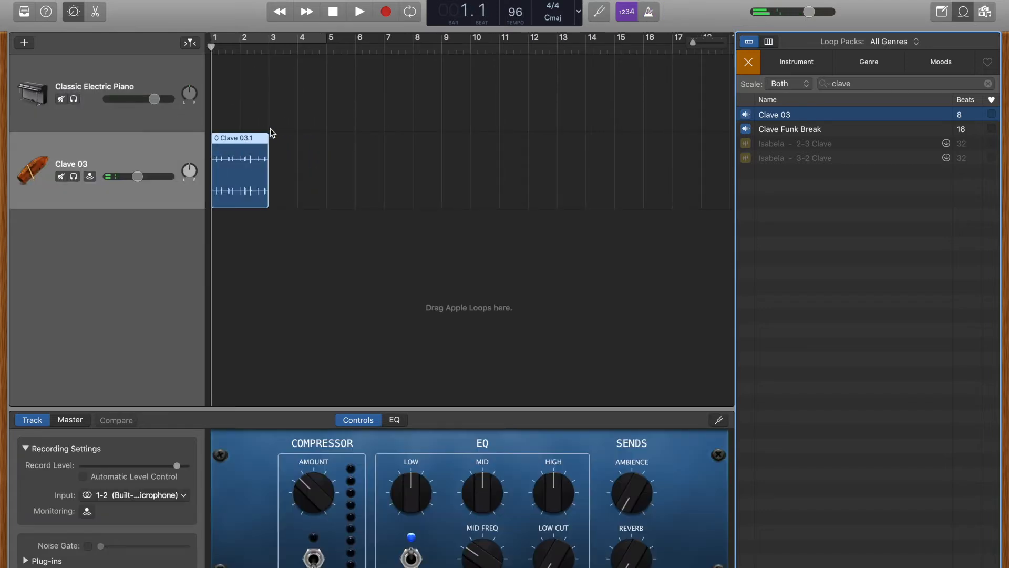
- Loop the Clave 03 region so it repeats up to bar 10
left_click_drag(265, 172, 385, 183)
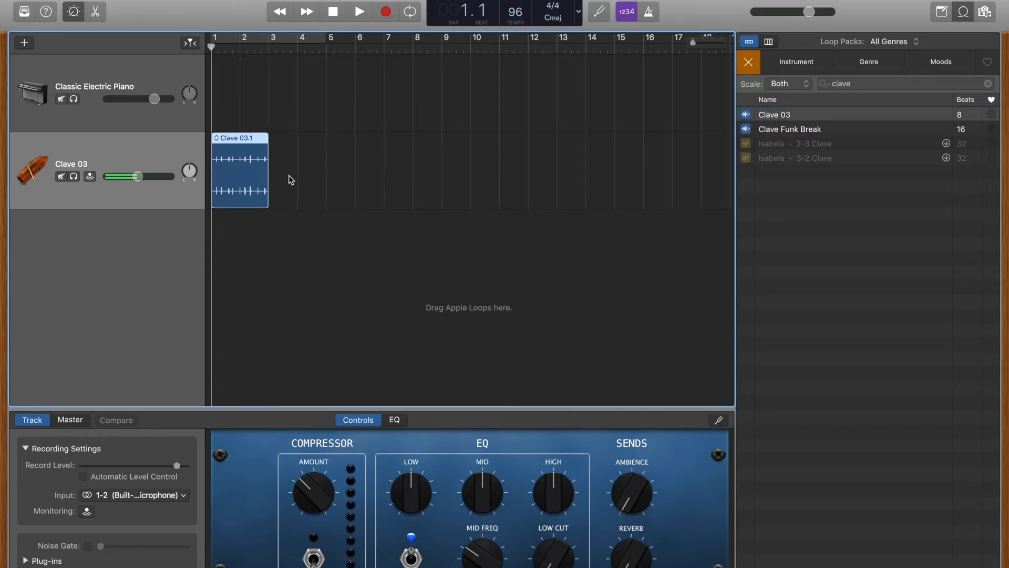
left_click_drag(267, 170, 467, 171)
left_click(265, 171)
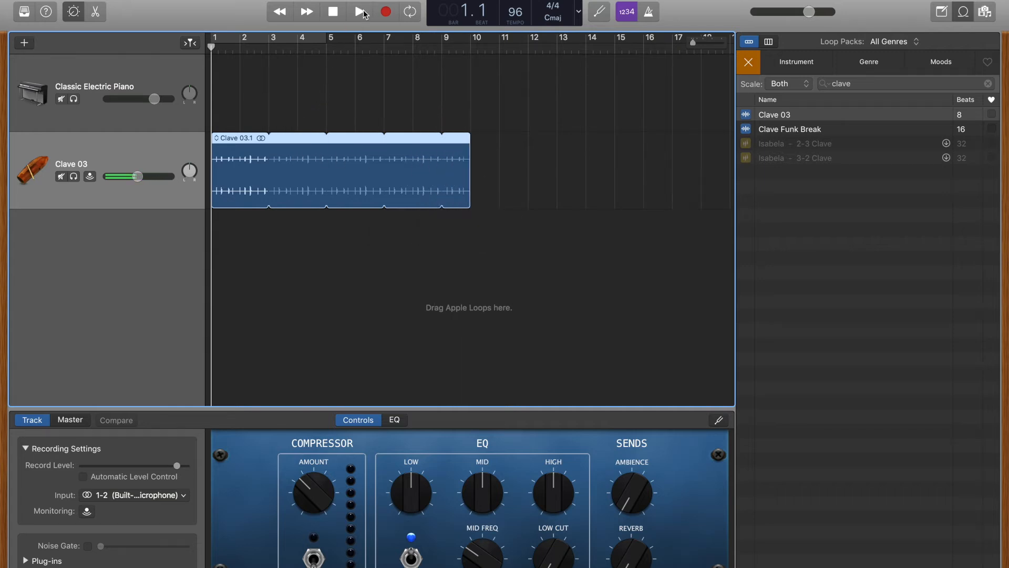
- Play the clave track briefly, stop it and return the playhead to bar 1
left_click(364, 13)
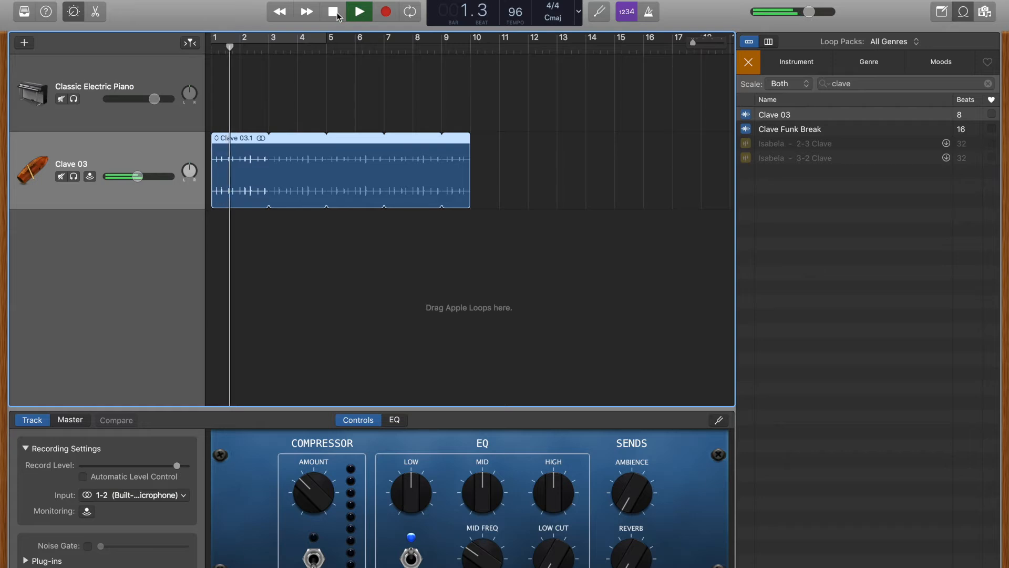
left_click(338, 16)
left_click(227, 82)
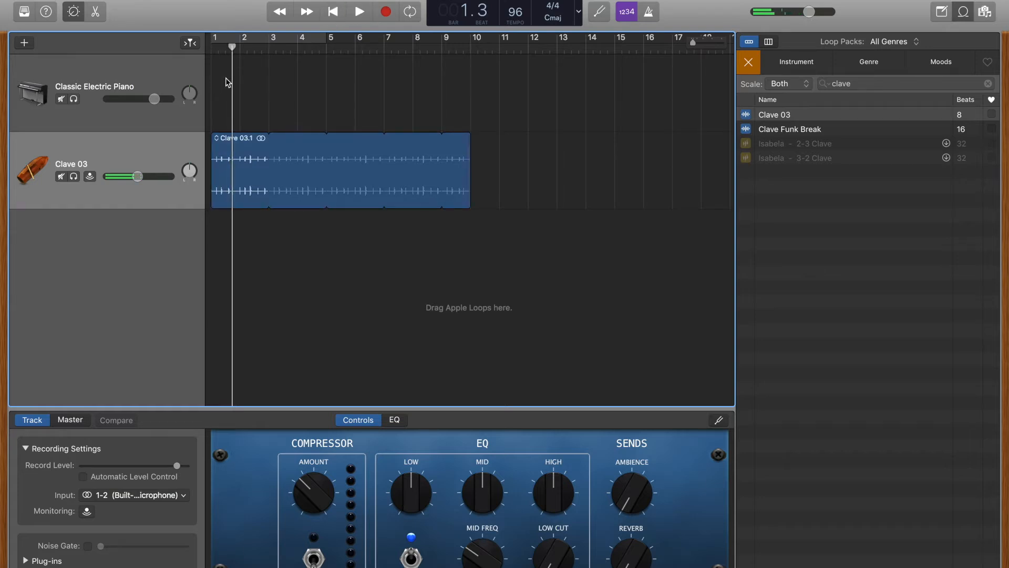
left_click_drag(232, 79, 211, 80)
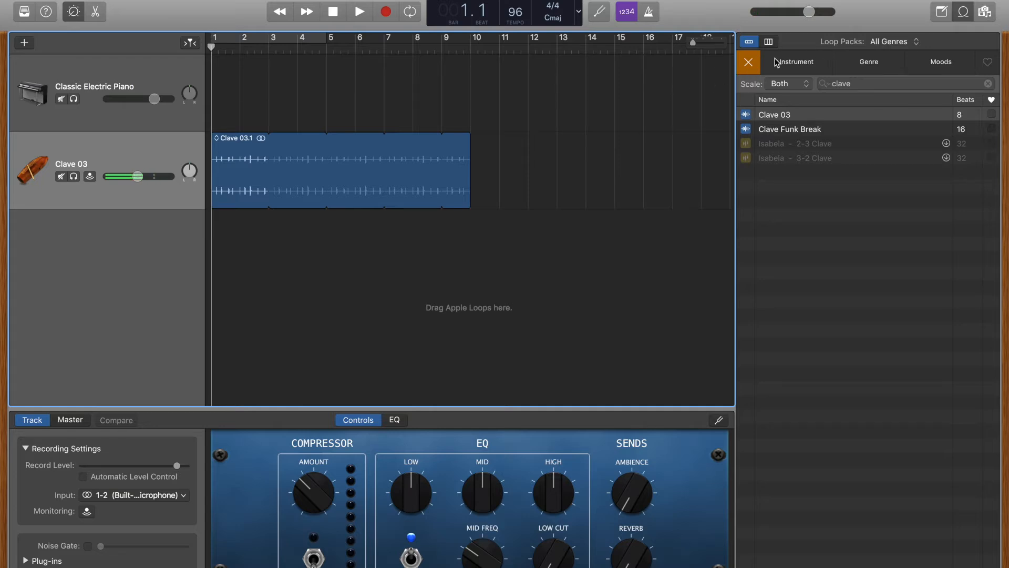
- Clear the loop search and browse the loops in column view by Instruments
left_click(881, 89)
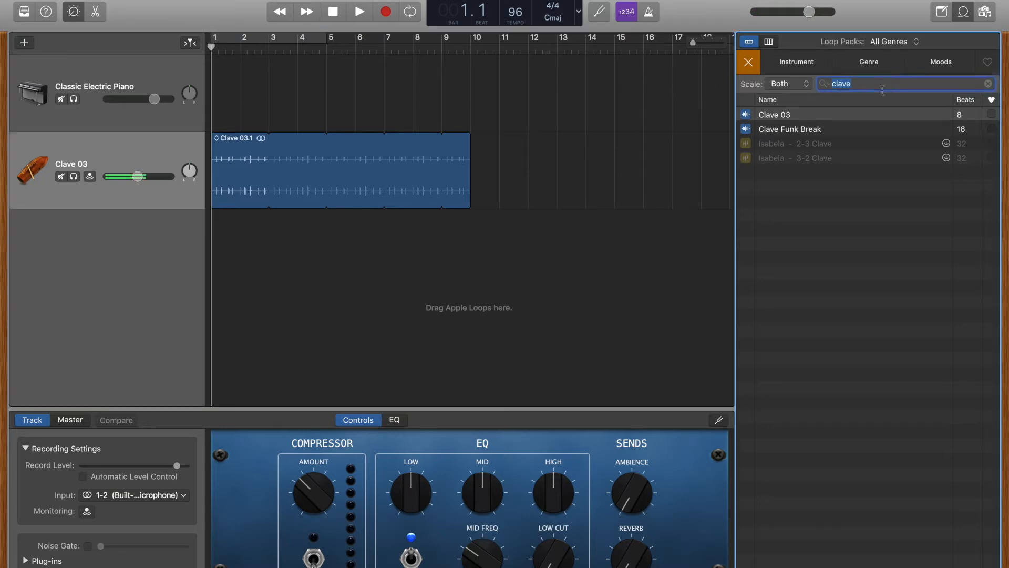
key("BackSpace")
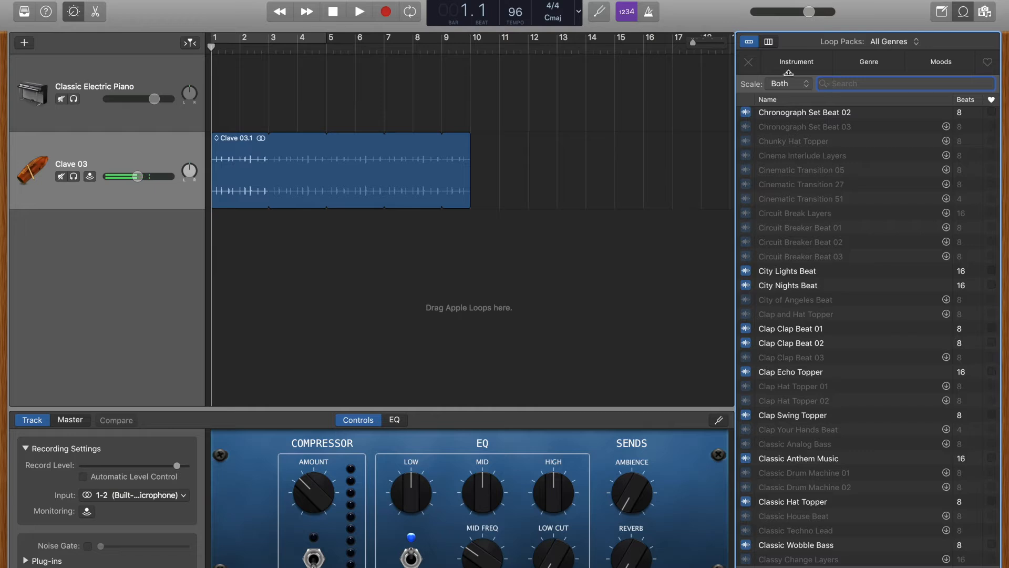
left_click(768, 42)
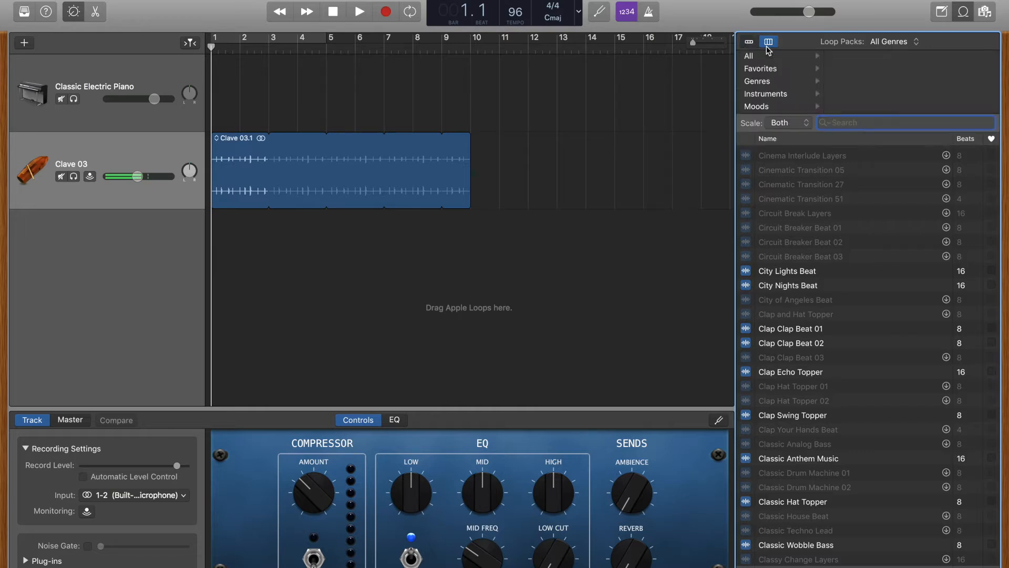
left_click(776, 95)
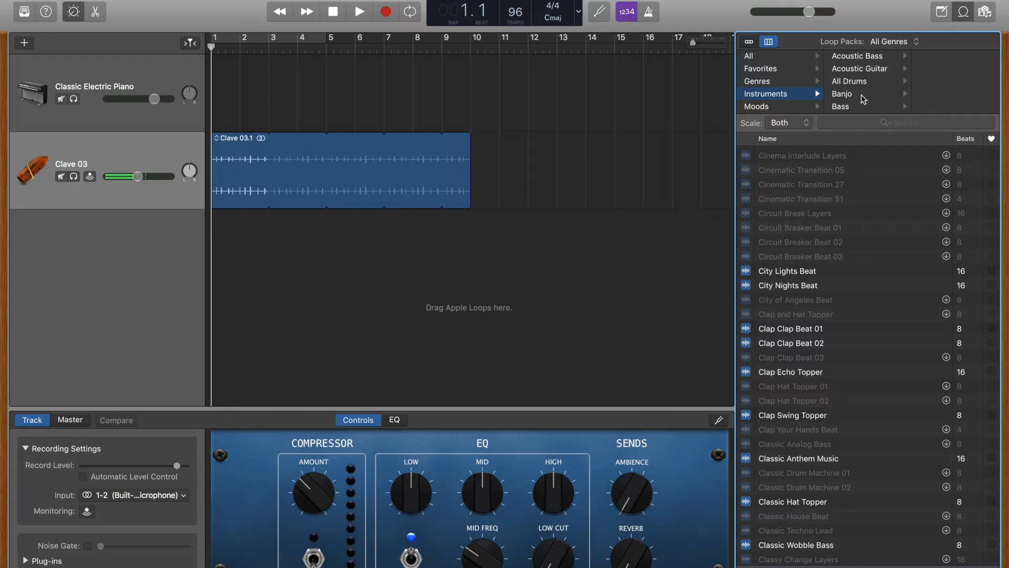
- Look through the Beats instrument loops and their sub-categories, including All Drums
scroll(863, 99, "down", 3)
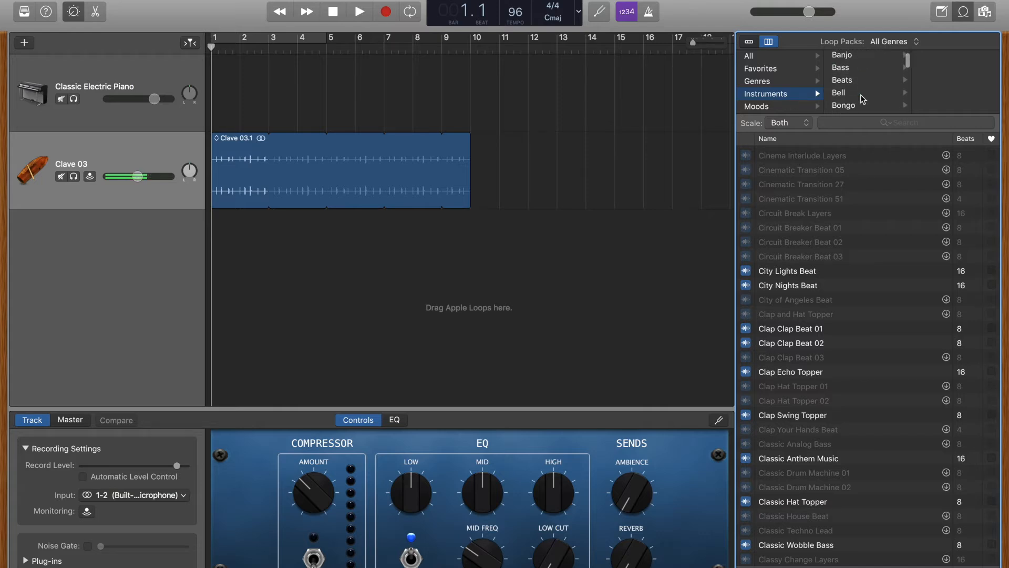
left_click(851, 83)
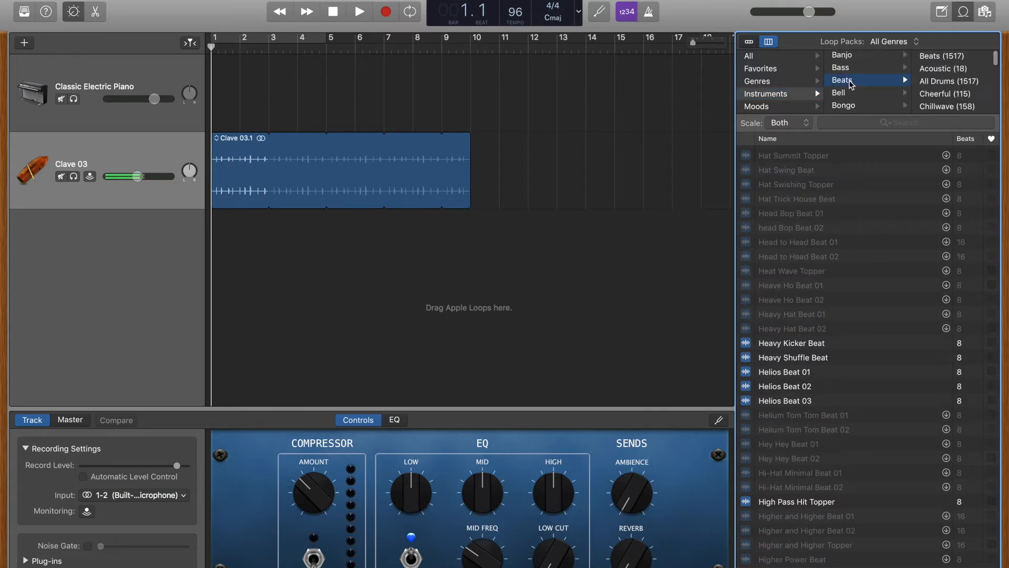
scroll(933, 89, "down", 2)
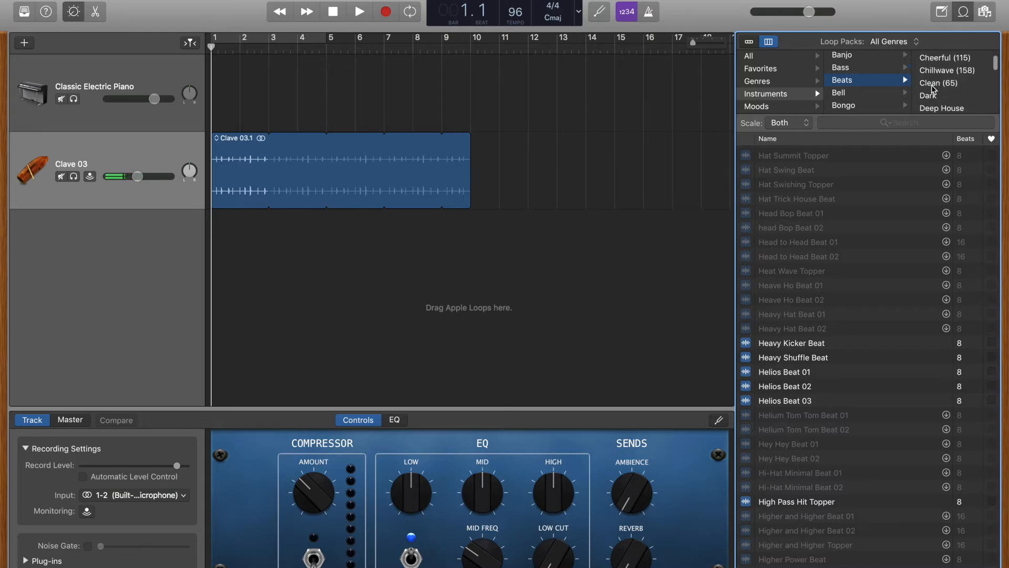
scroll(933, 88, "up", 2)
left_click(937, 70)
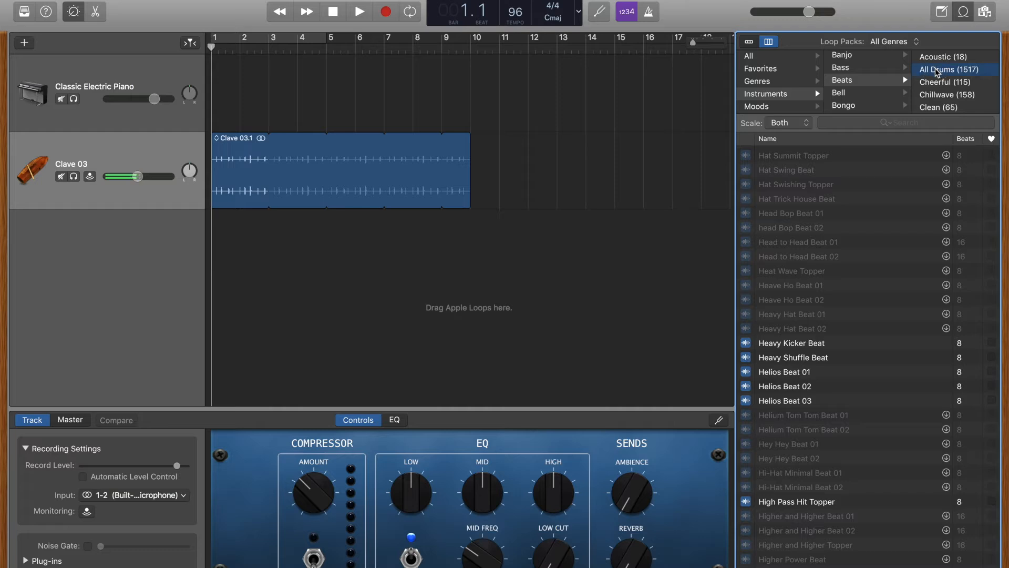
scroll(933, 93, "down", 5)
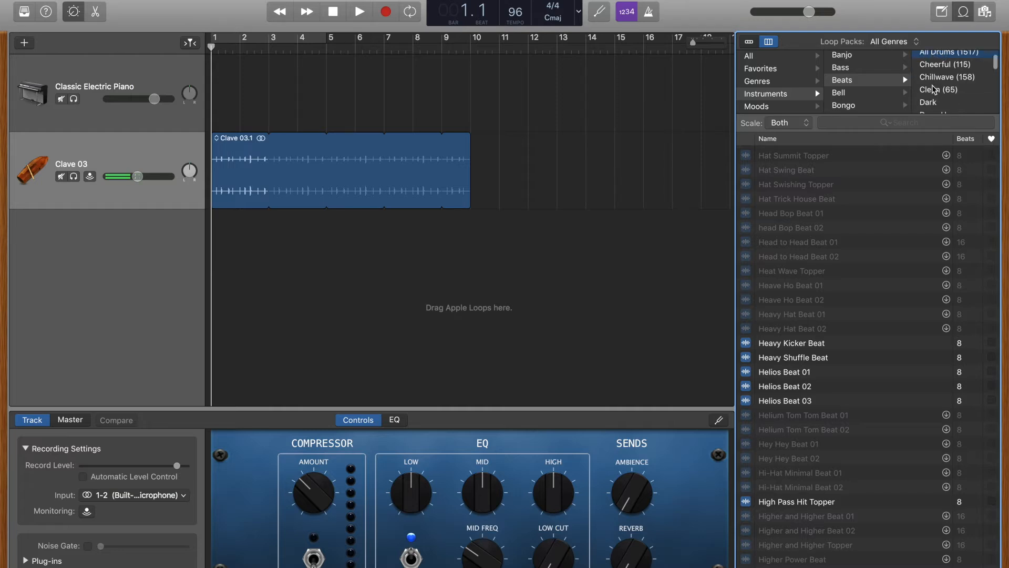
scroll(933, 90, "down", 3)
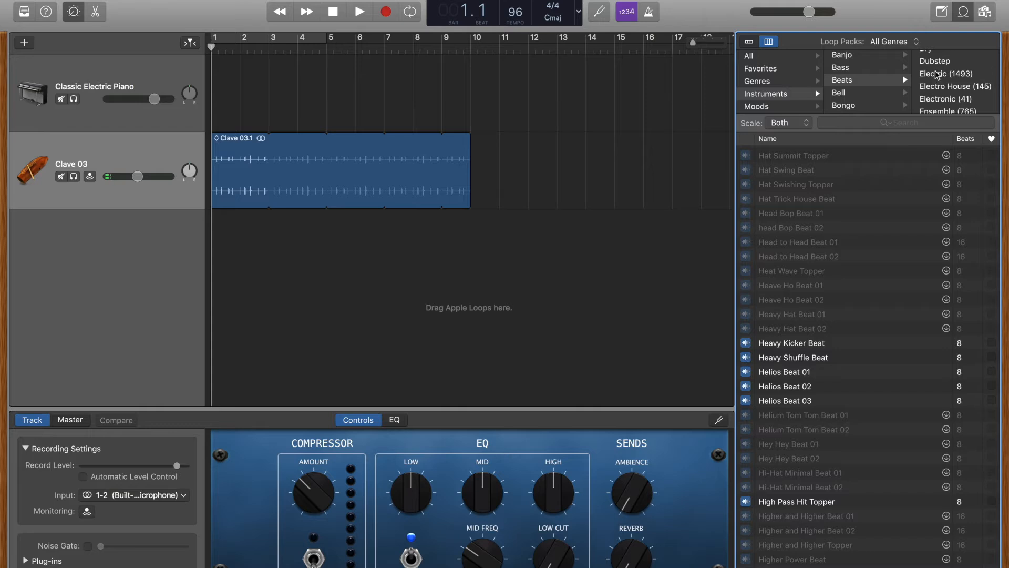
scroll(884, 91, "down", 2)
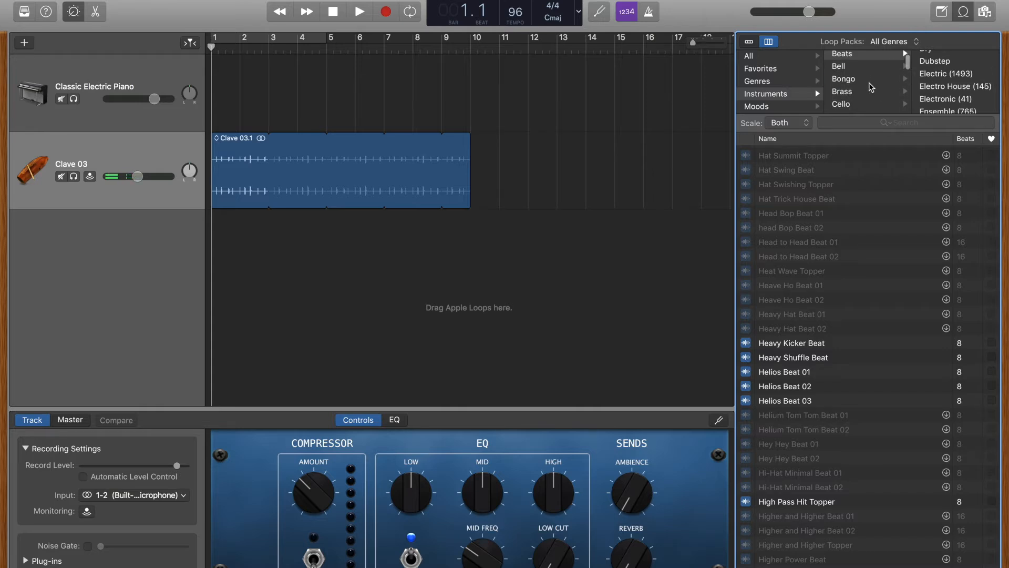
- Filter the instrument loops to the Clean category of Bongo
left_click(873, 83)
scroll(933, 88, "down", 1)
left_click(933, 84)
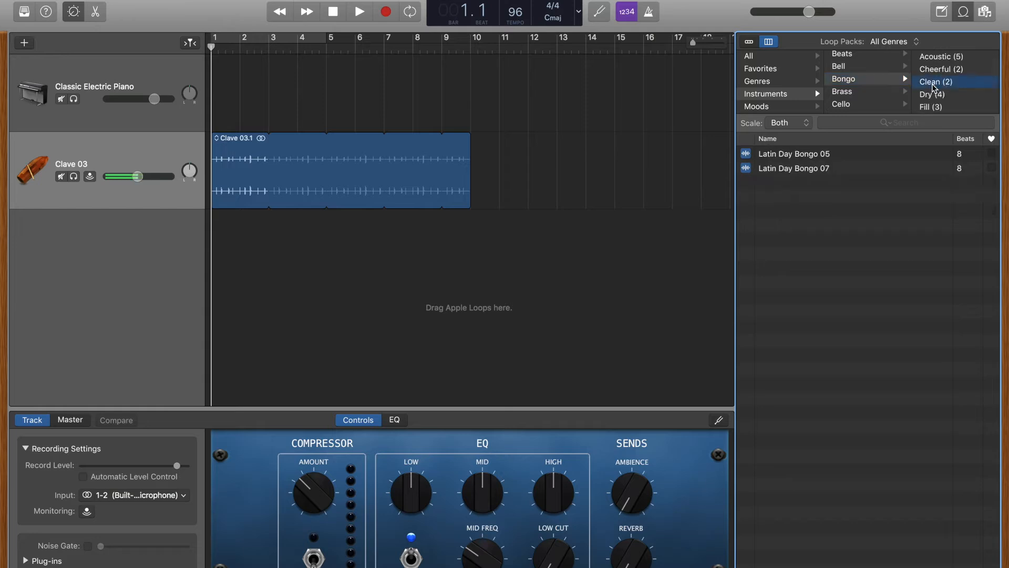
- Preview Latin Day Bongo 05, place it on a new track at bar 1 and loop it up to bar 5
left_click(808, 160)
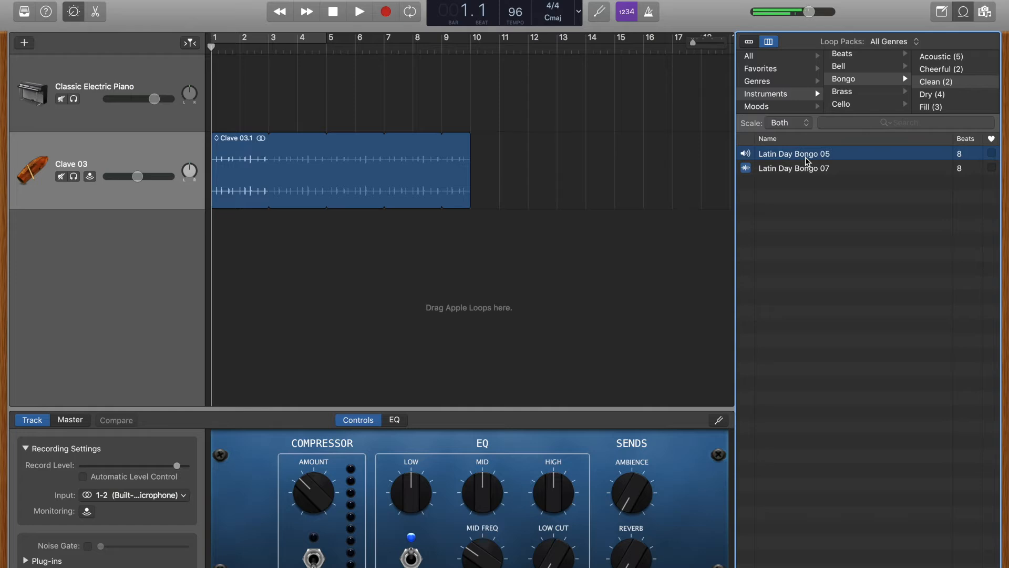
left_click_drag(808, 161, 212, 250)
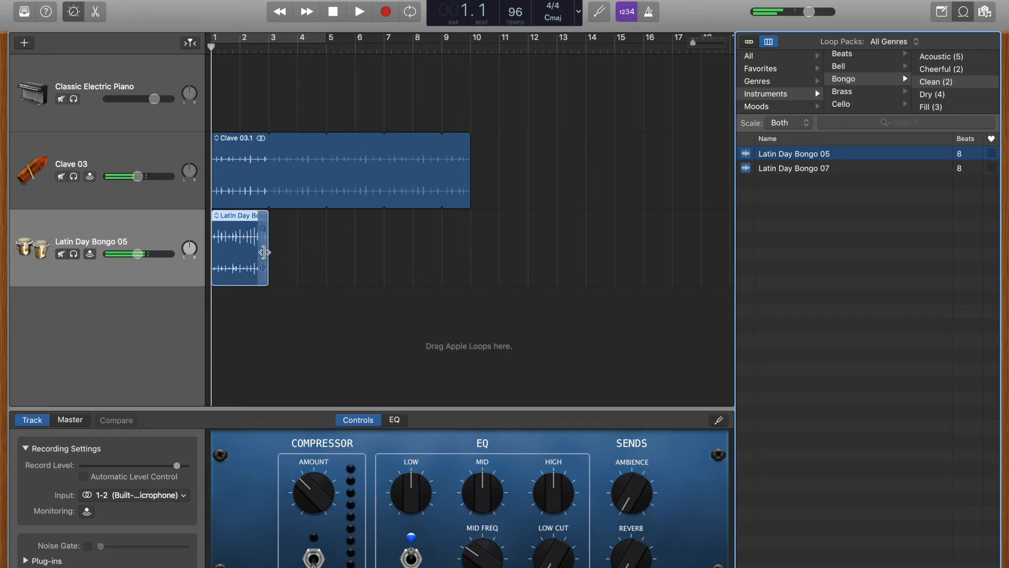
left_click(268, 254)
left_click_drag(267, 254, 326, 248)
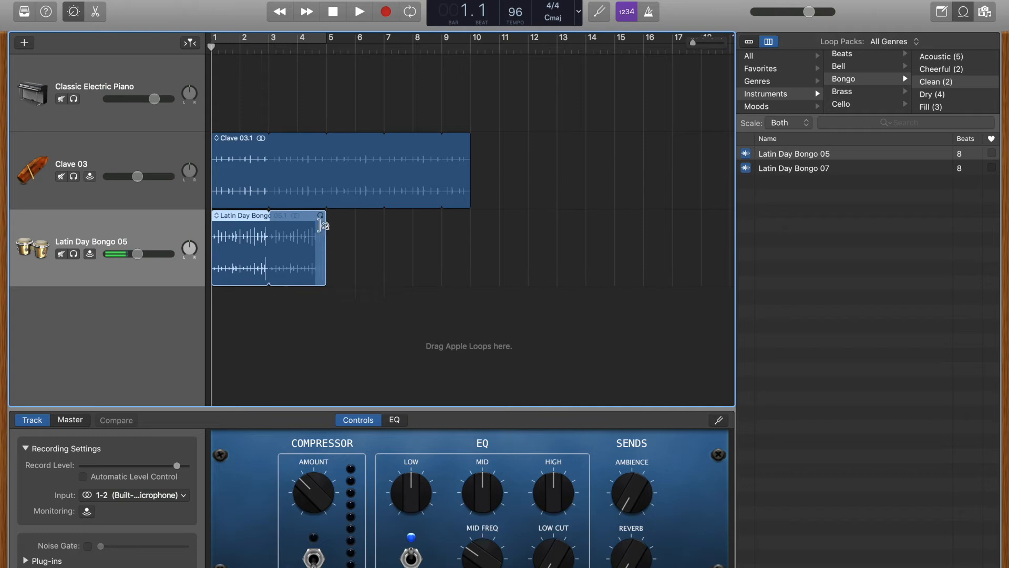
- Play the clave and bongo tracks together from bar 1, stopping around bar 4
left_click(359, 12)
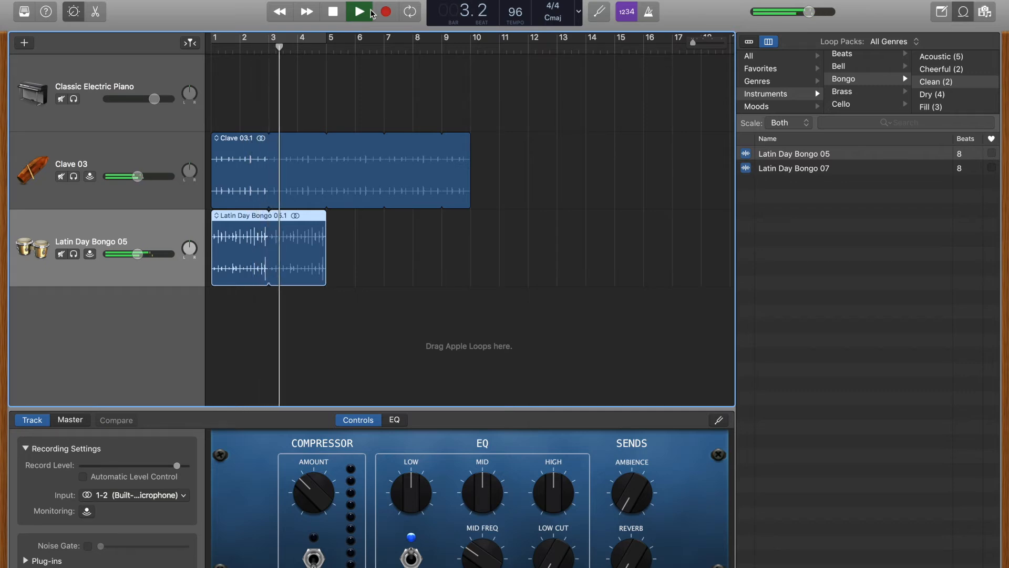
left_click(351, 14)
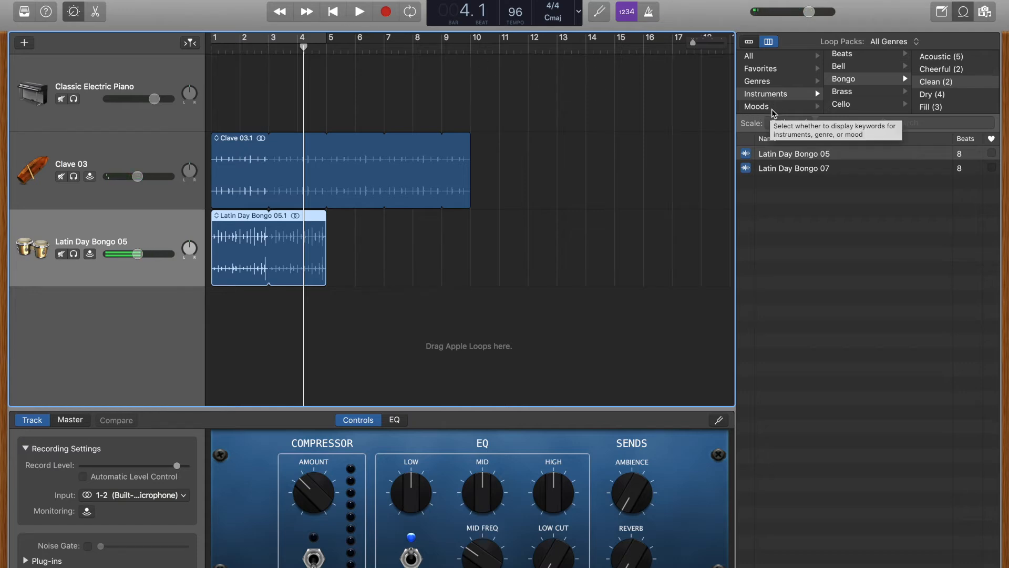
- Filter the loops by the Clean mood and its Beats category
left_click(773, 108)
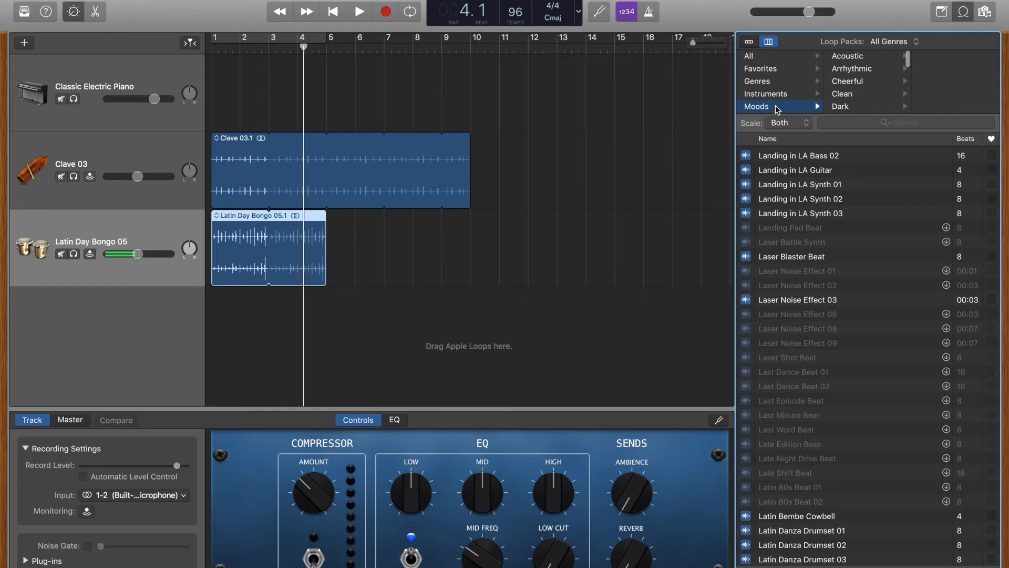
scroll(846, 95, "down", 3)
scroll(848, 94, "down", 2)
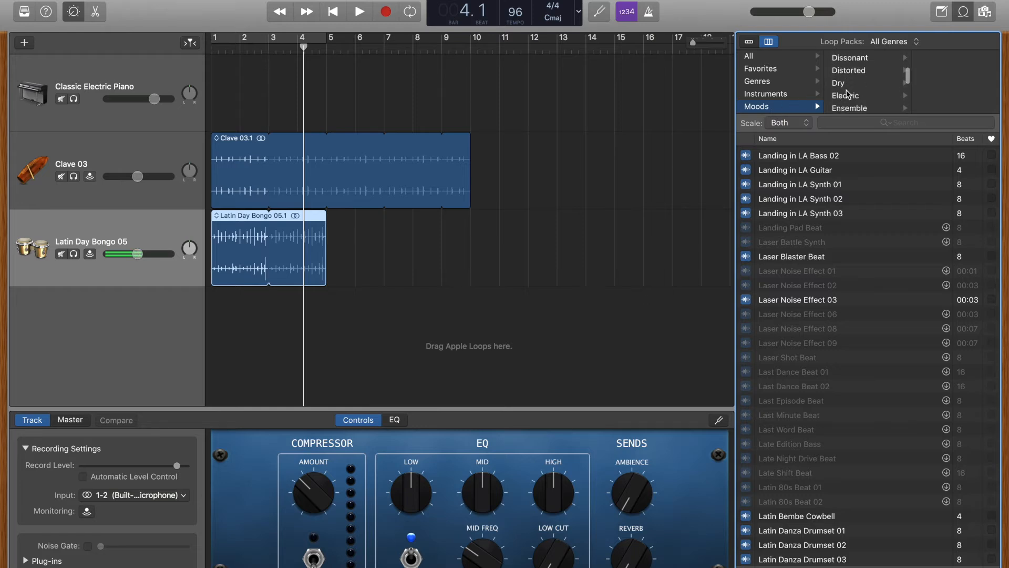
scroll(849, 94, "up", 2)
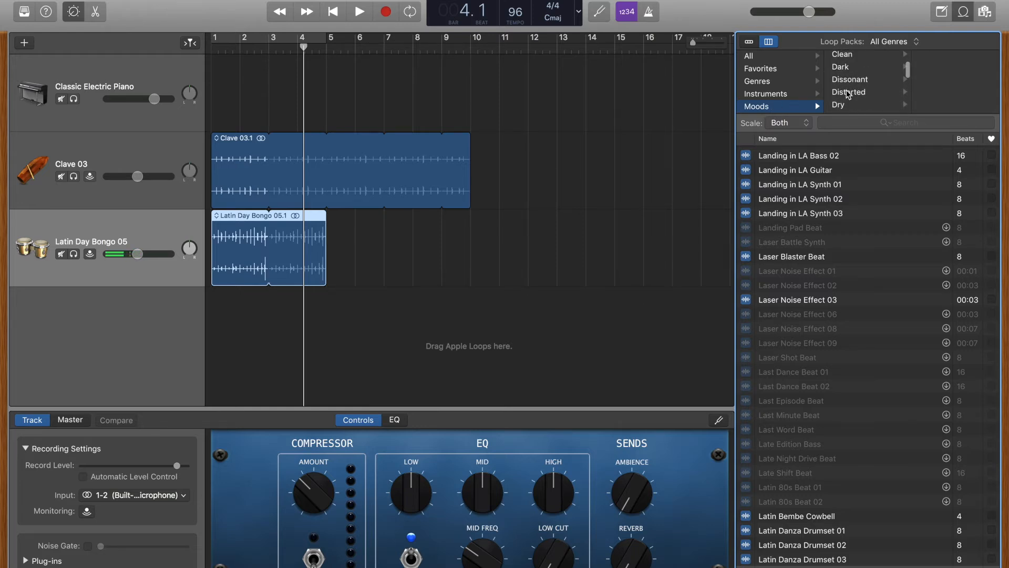
scroll(847, 83, "up", 1)
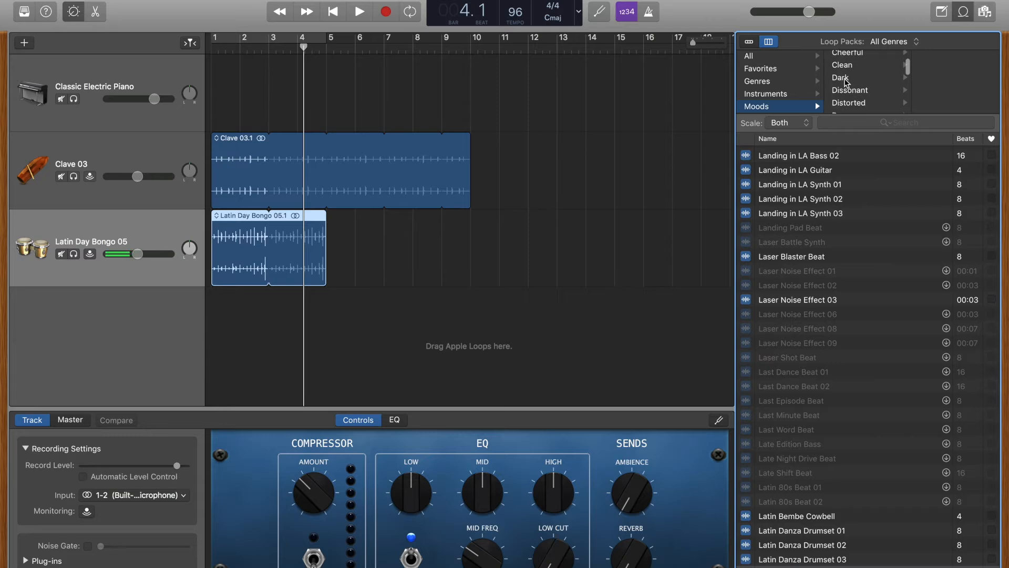
left_click(848, 72)
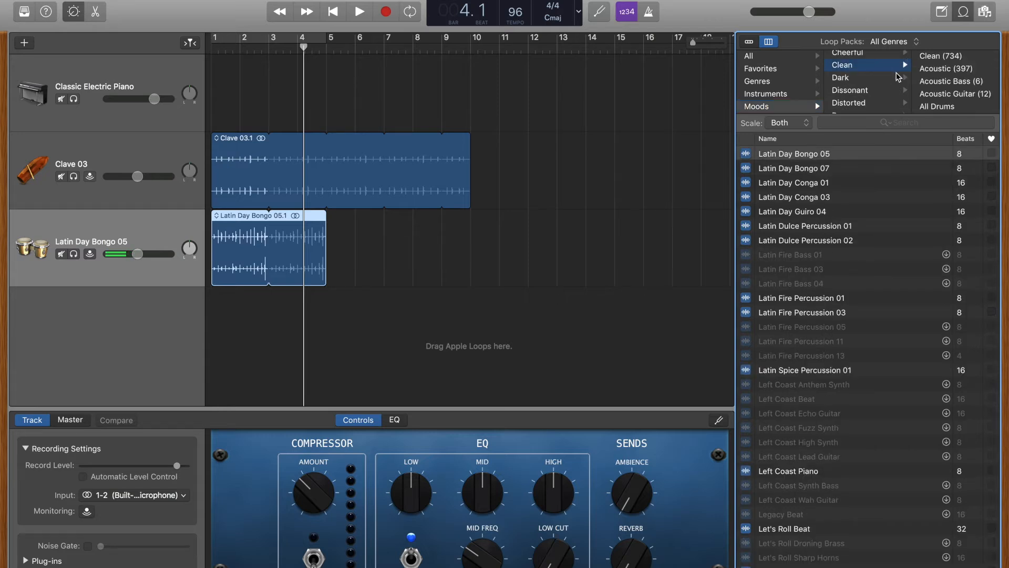
scroll(934, 83, "down", 3)
scroll(934, 83, "down", 1)
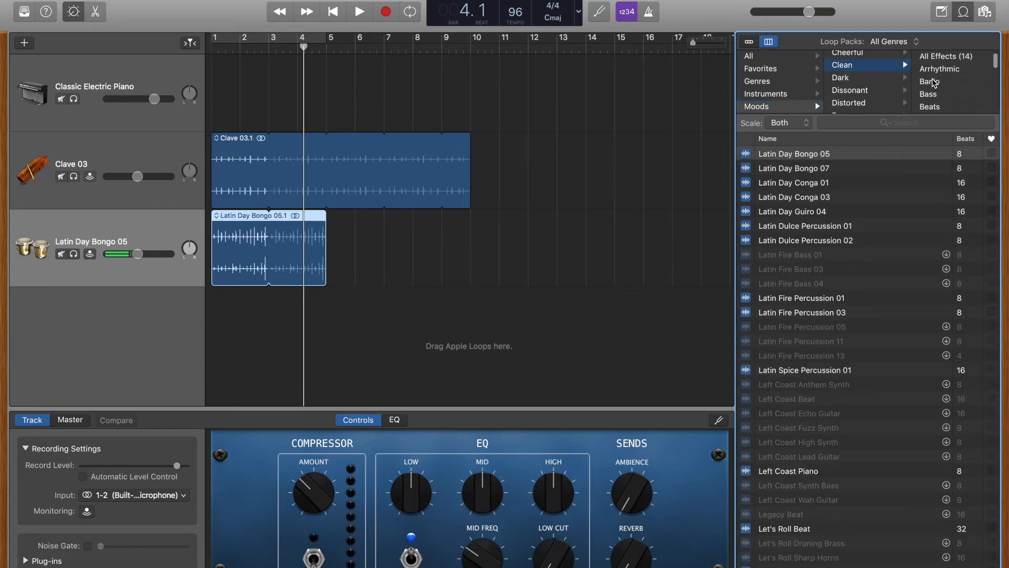
left_click(941, 71)
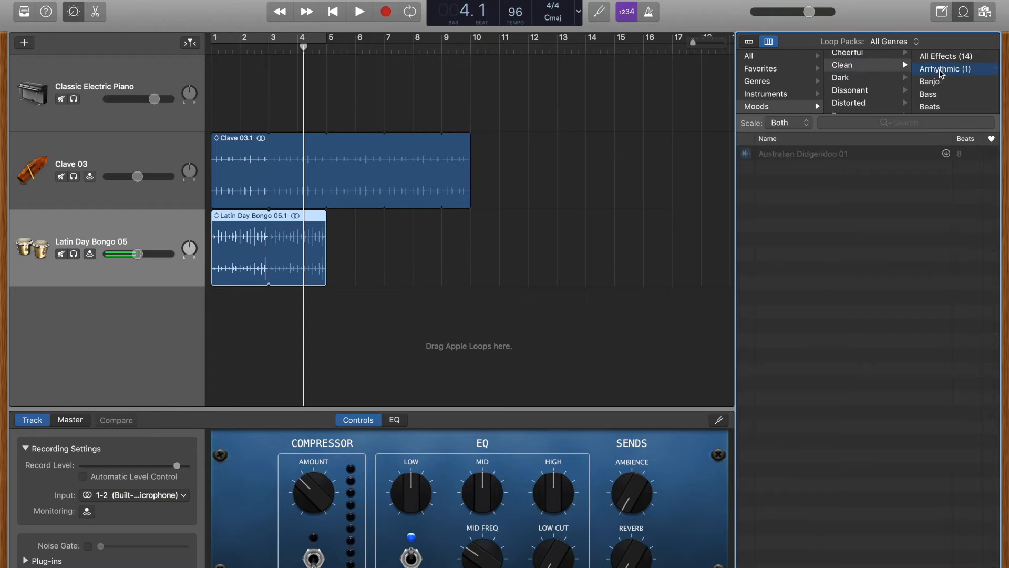
scroll(932, 100, "down", 1)
left_click(932, 96)
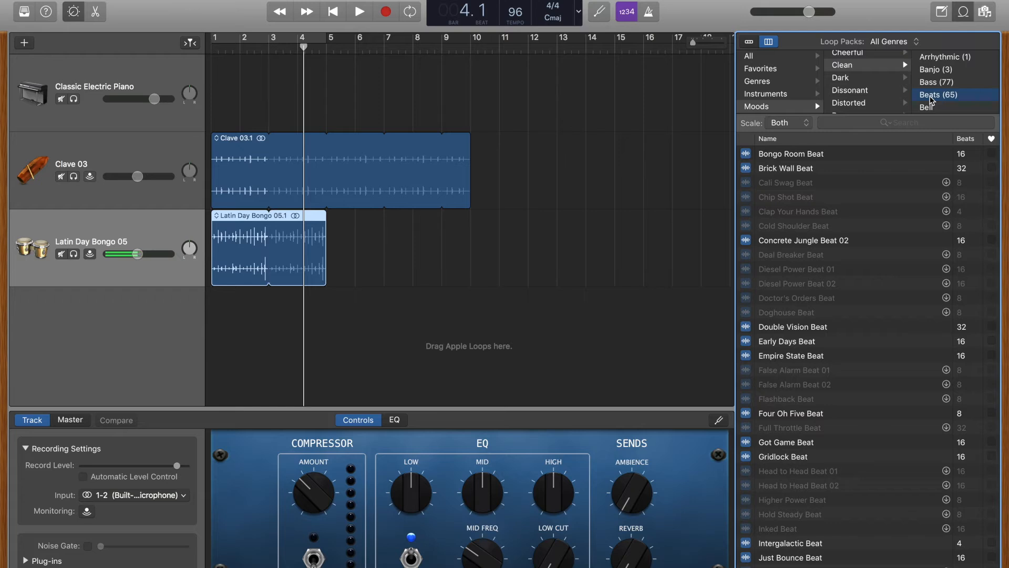
- Preview Brick Wall Beat, place it on the bongo track at bar 5 and trim its end to bar 10
left_click(795, 175)
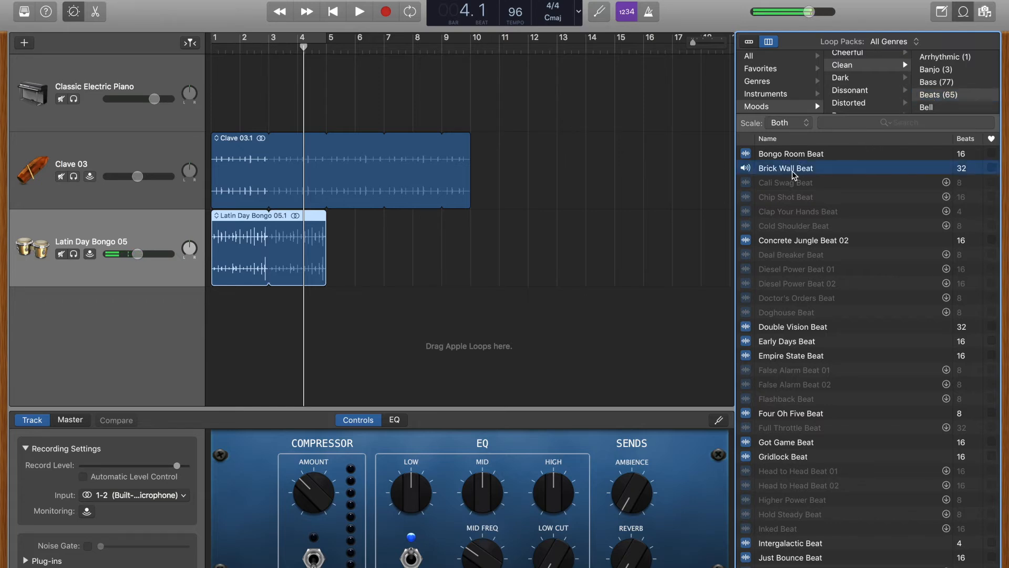
left_click_drag(795, 175, 331, 243)
left_click_drag(557, 255, 472, 263)
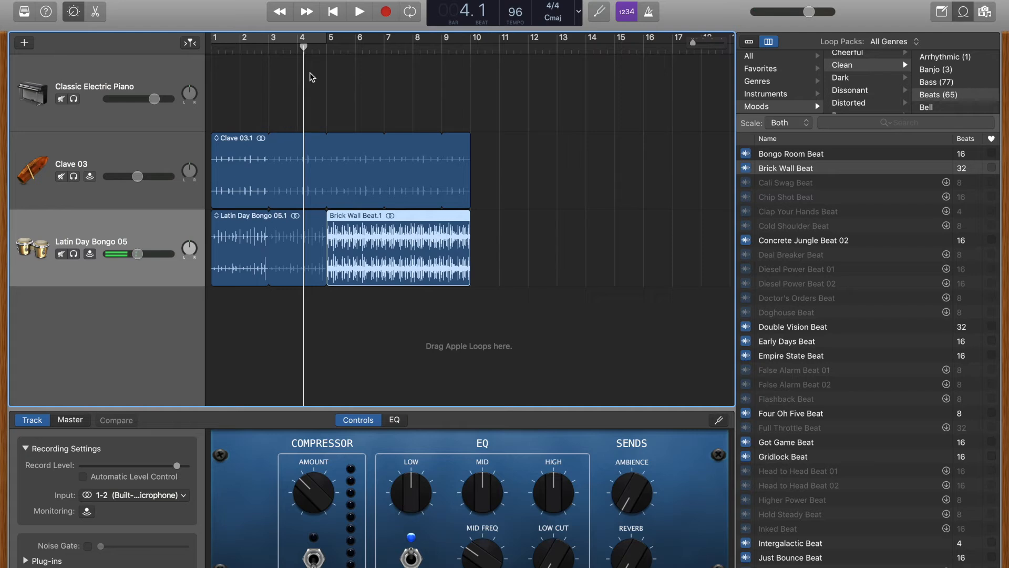
- Play the arrangement from about bar 3 into the Brick Wall Beat section, stopping around bar 7
left_click_drag(304, 53, 273, 53)
left_click(360, 17)
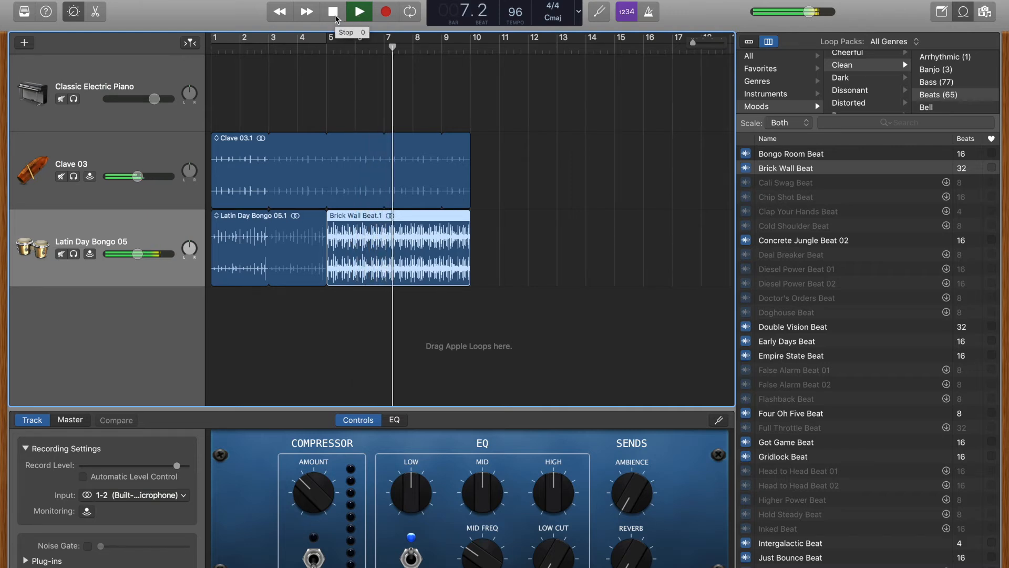
left_click(335, 16)
- Set the project tempo to 120 and play the song from bar 1, stopping around bar 6
left_click_drag(404, 48, 212, 49)
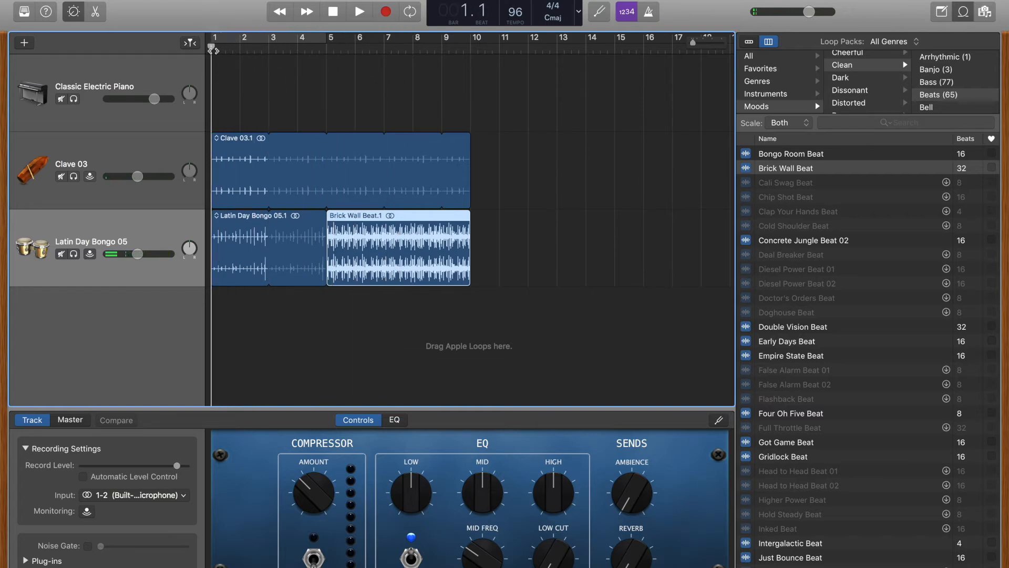
double_click(516, 12)
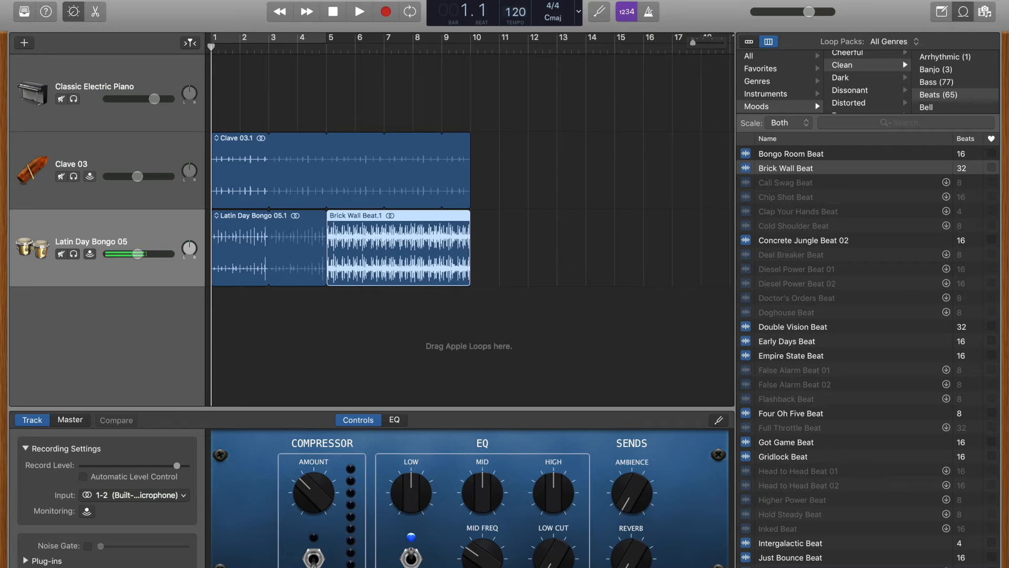
left_click(360, 11)
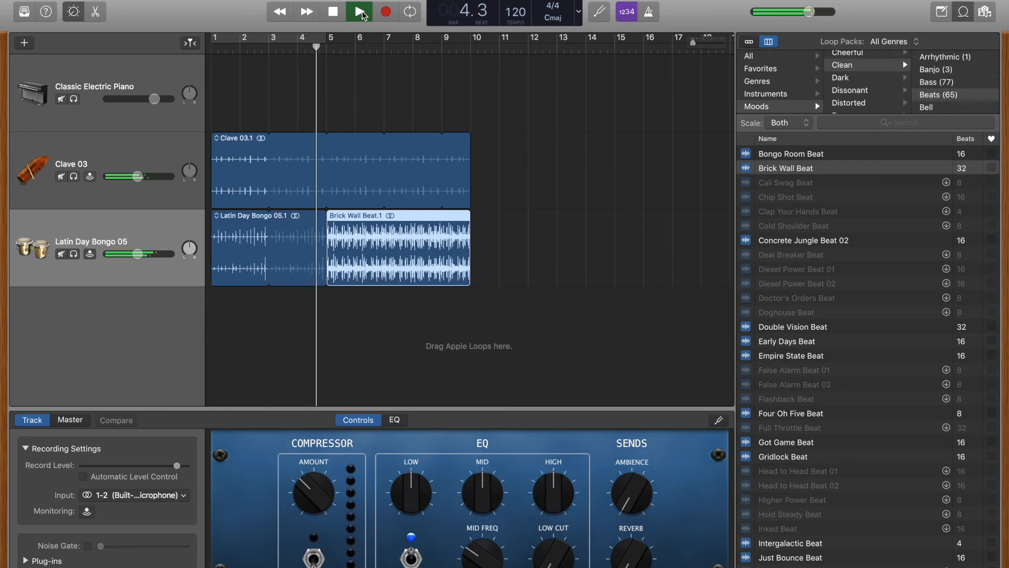
left_click(333, 14)
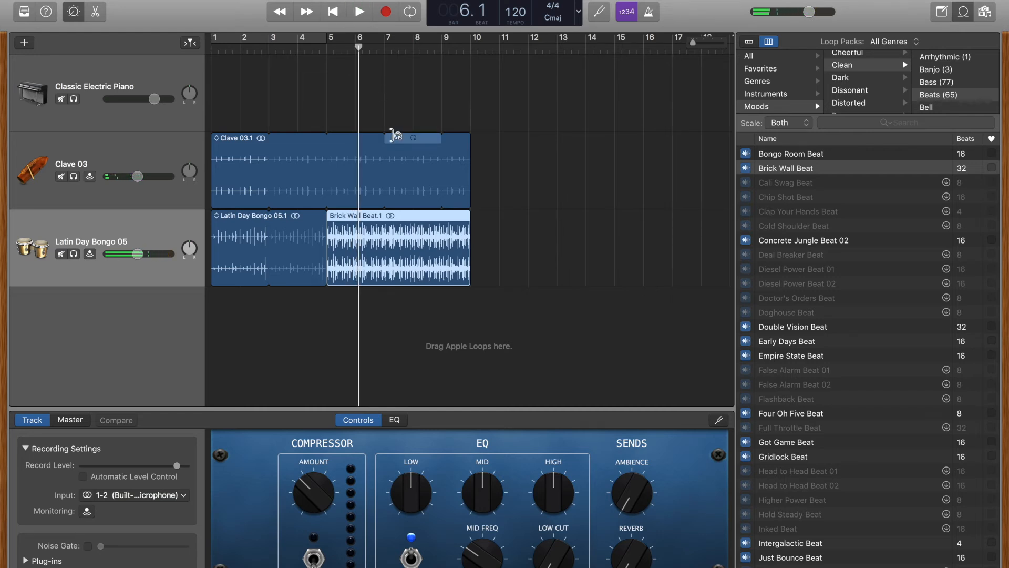
- Copy the clave region and paste it onto the clave track at the playhead around bar 6
right_click(493, 138)
left_click(483, 154)
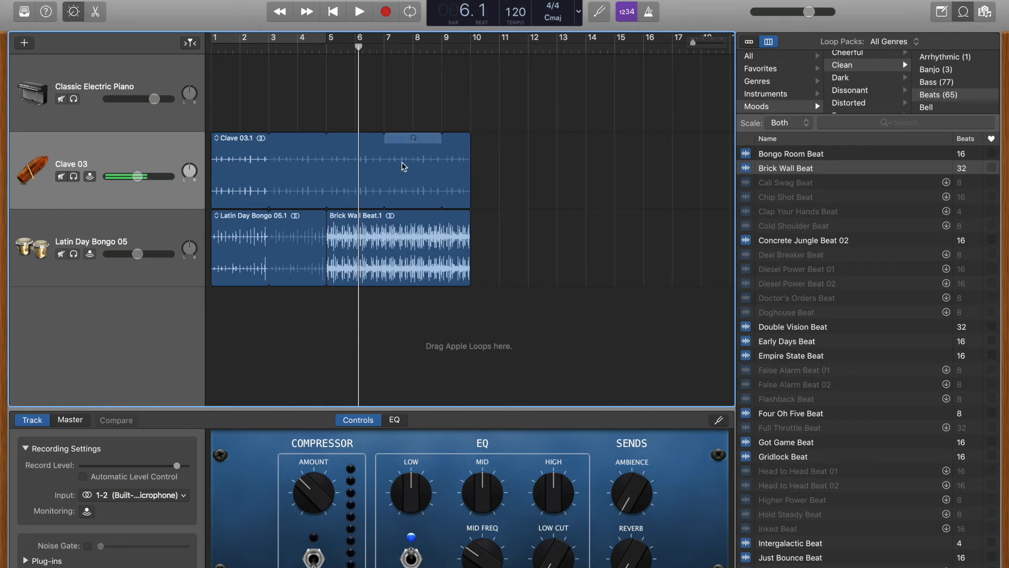
left_click(436, 142)
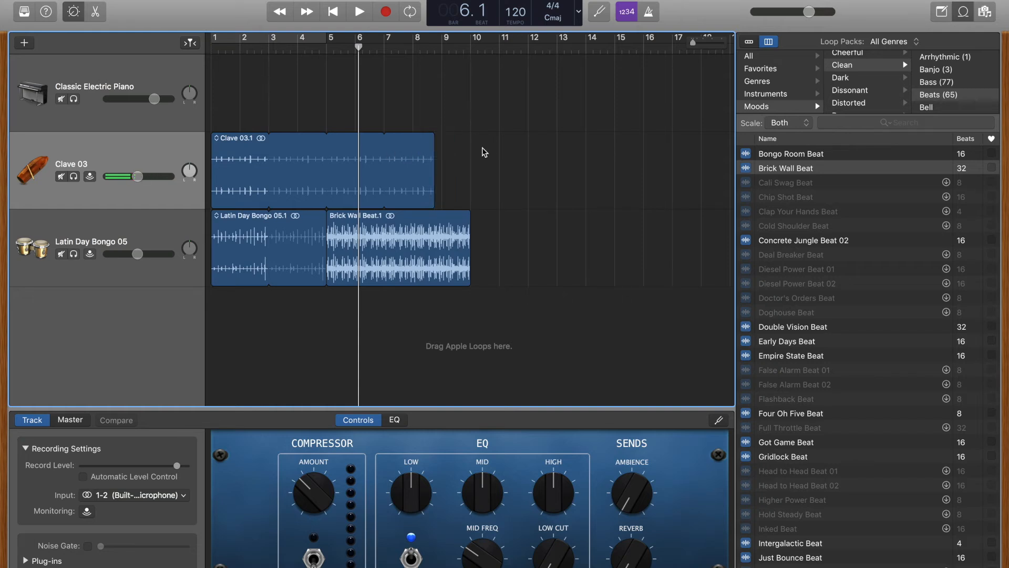
right_click(465, 153)
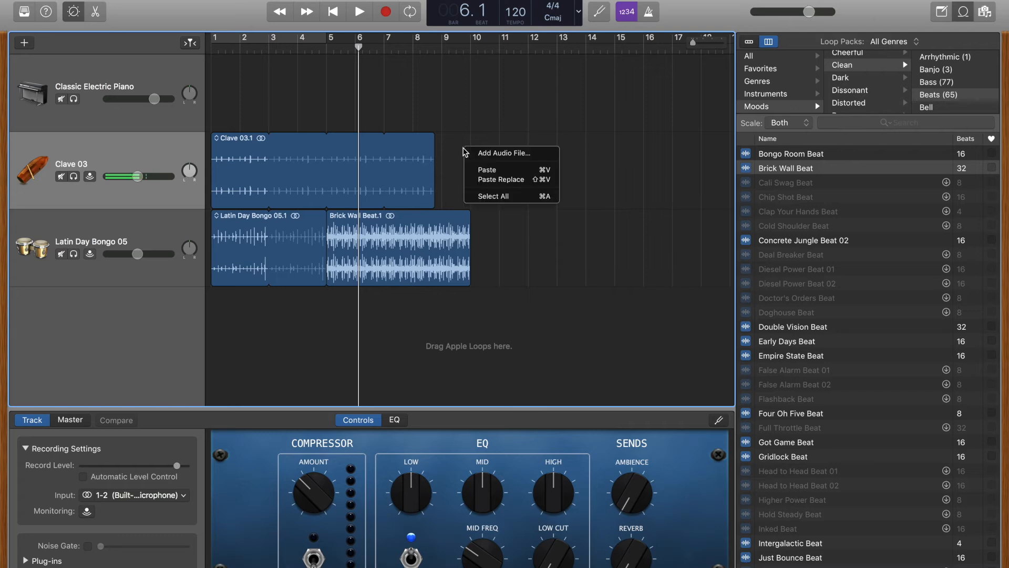
left_click(492, 173)
- Move the pasted clave region to bar 10, directly after the first one, and loop it up to about bar 20
left_click_drag(471, 139, 518, 138)
left_click(364, 139)
left_click(408, 141)
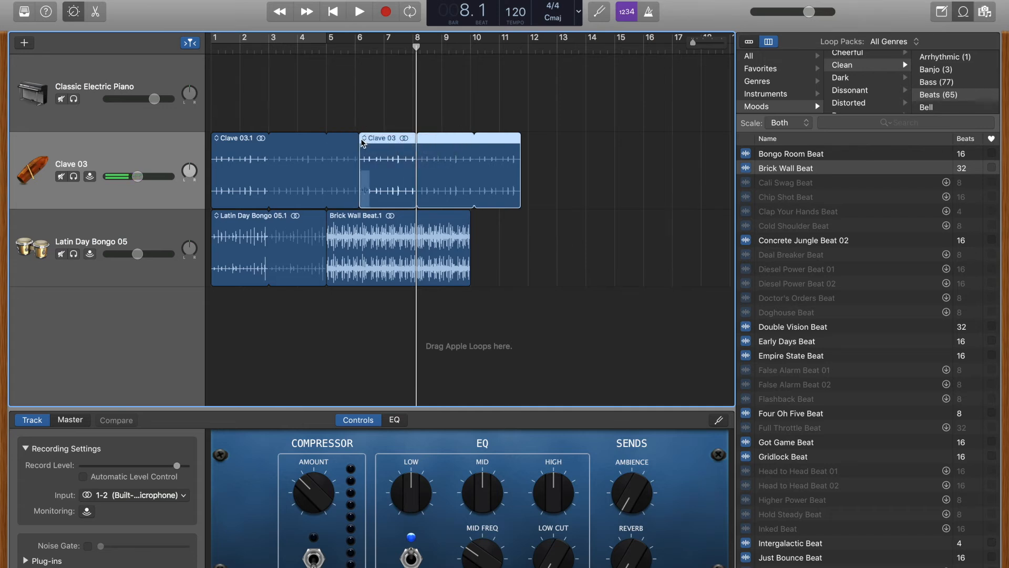
left_click_drag(361, 141, 641, 145)
scroll(423, 224, "left", 5)
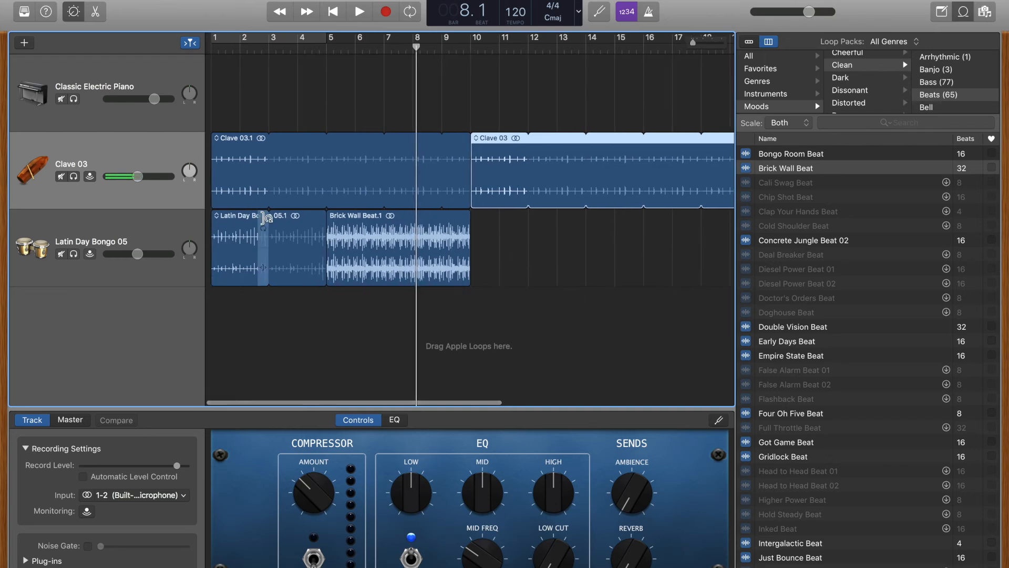
- Copy the Latin Day Bongo 05 region and paste it at bar 10, after Brick Wall Beat on the same track
right_click(238, 219)
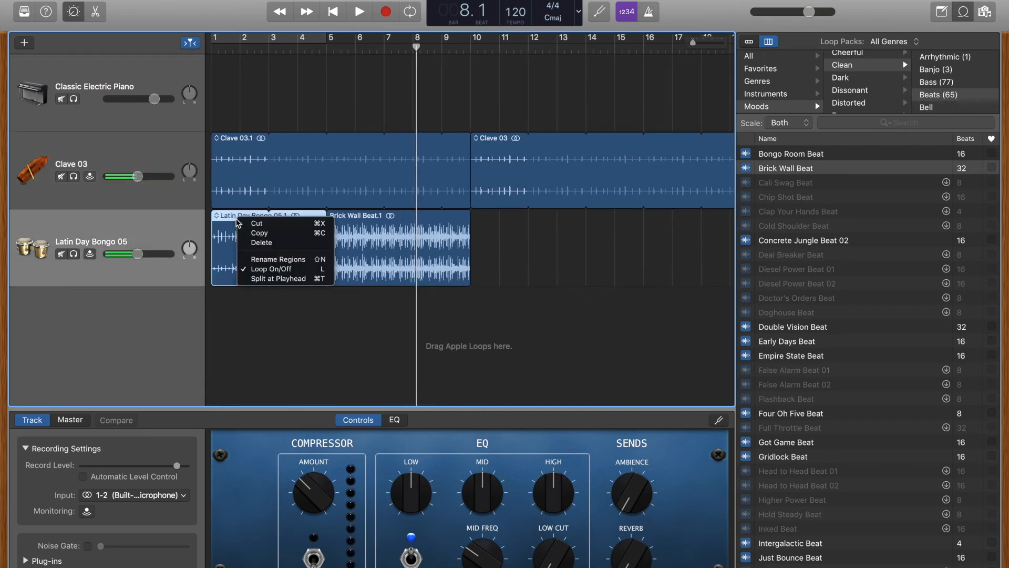
left_click(261, 235)
right_click(500, 228)
left_click(525, 250)
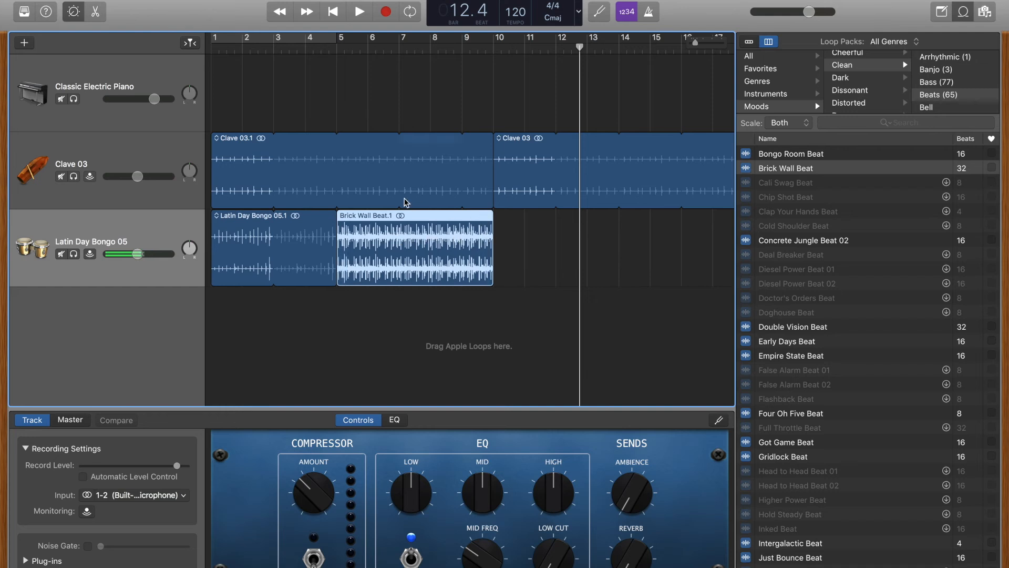
- Paste a copy of Brick Wall Beat after the second bongo region and stretch it to the clave region's end near bar 20
right_click(671, 261)
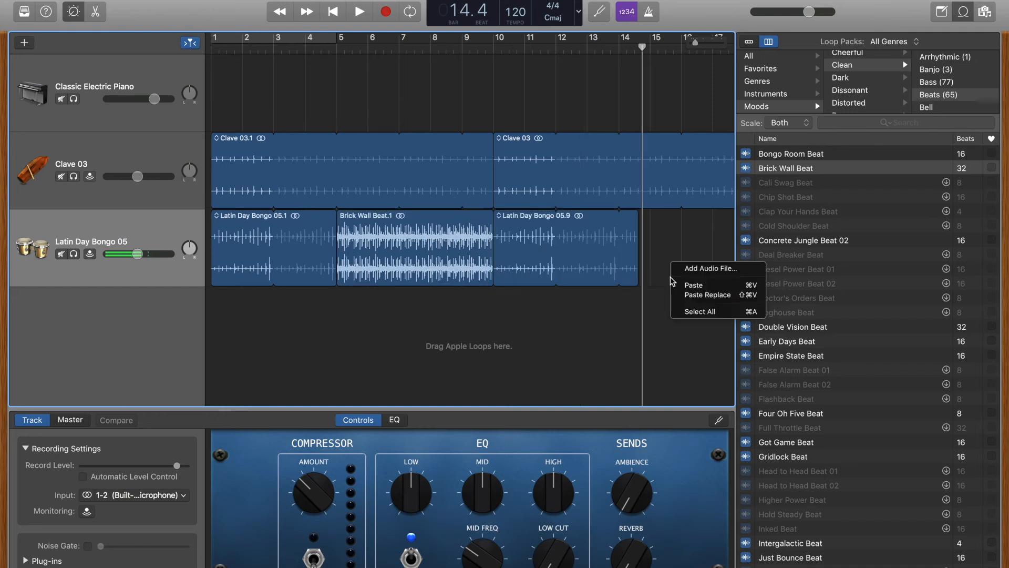
left_click(690, 287)
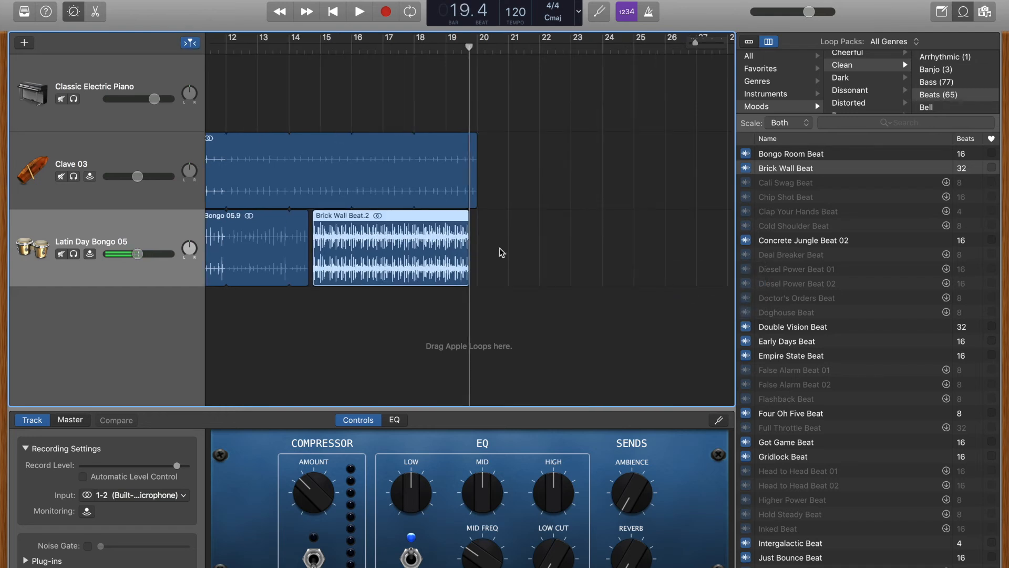
left_click_drag(470, 253, 477, 253)
mouse_move(314, 253)
left_mouse_down()
mouse_move(302, 253)
mouse_move(312, 253)
left_mouse_up()
- Change the clave track's sound to the Natural Vocal voice patch
scroll(337, 252, "left", 2)
scroll(337, 251, "left", 8)
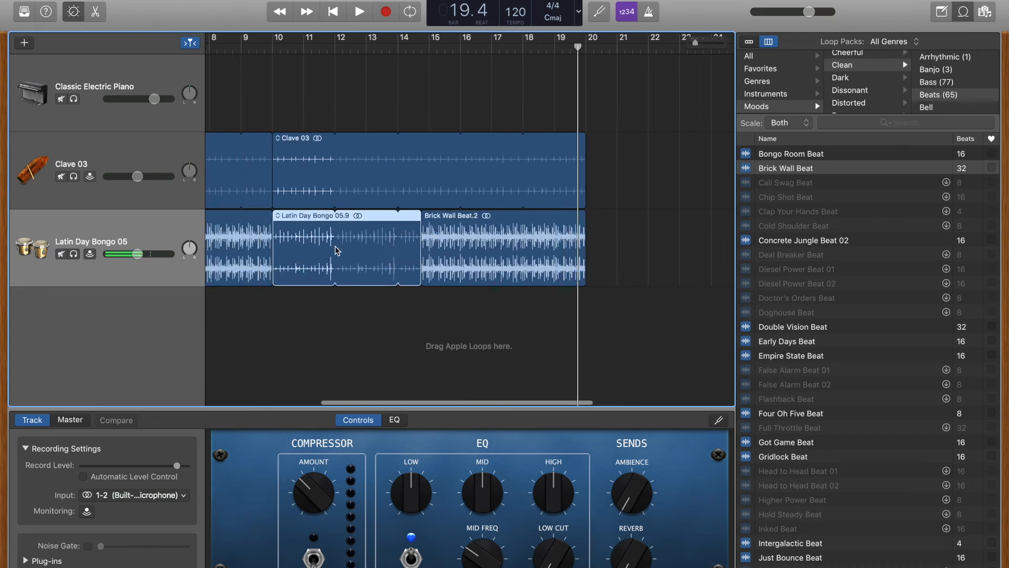
scroll(412, 243, "left", 2)
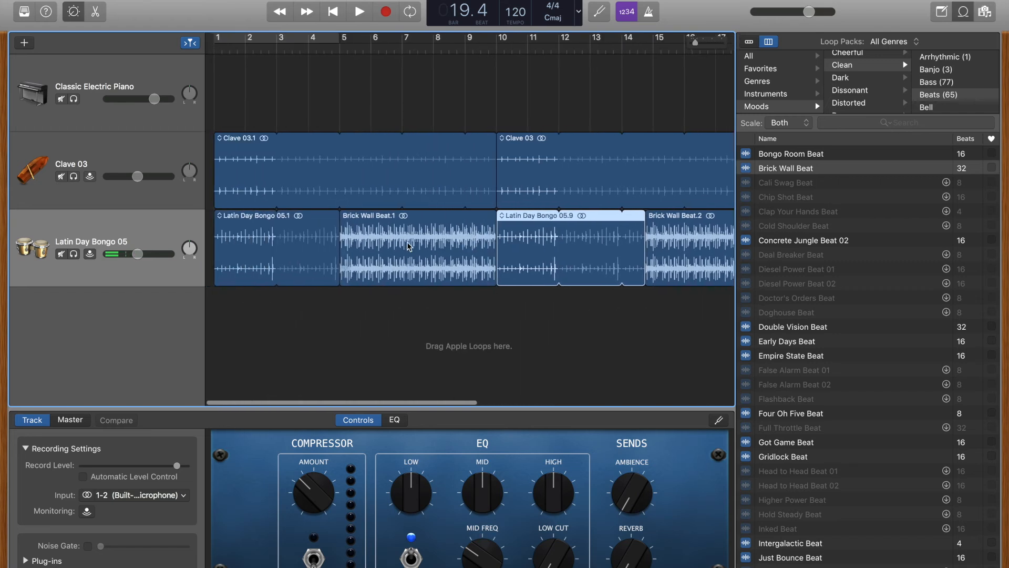
left_click(557, 171)
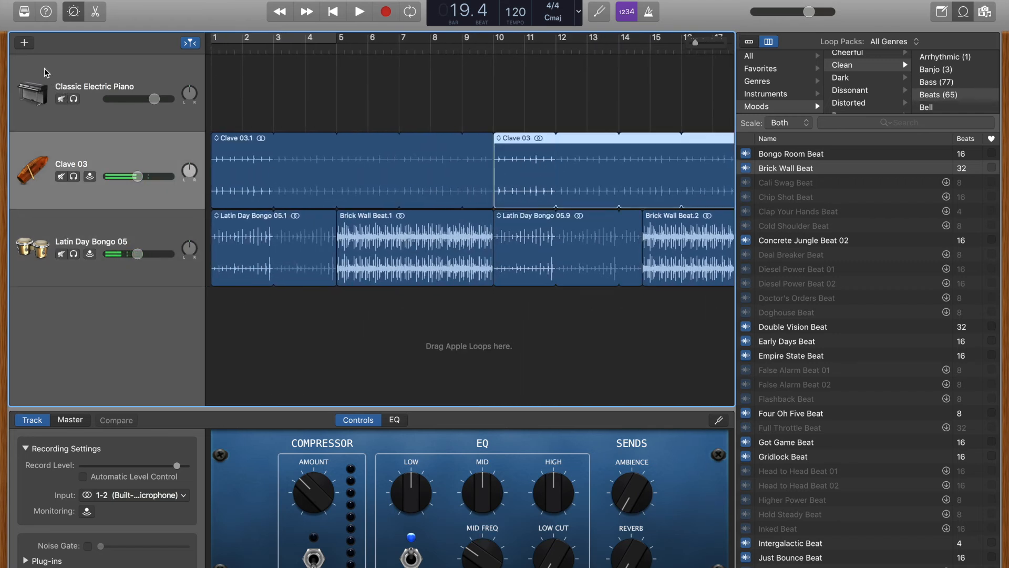
left_click(23, 12)
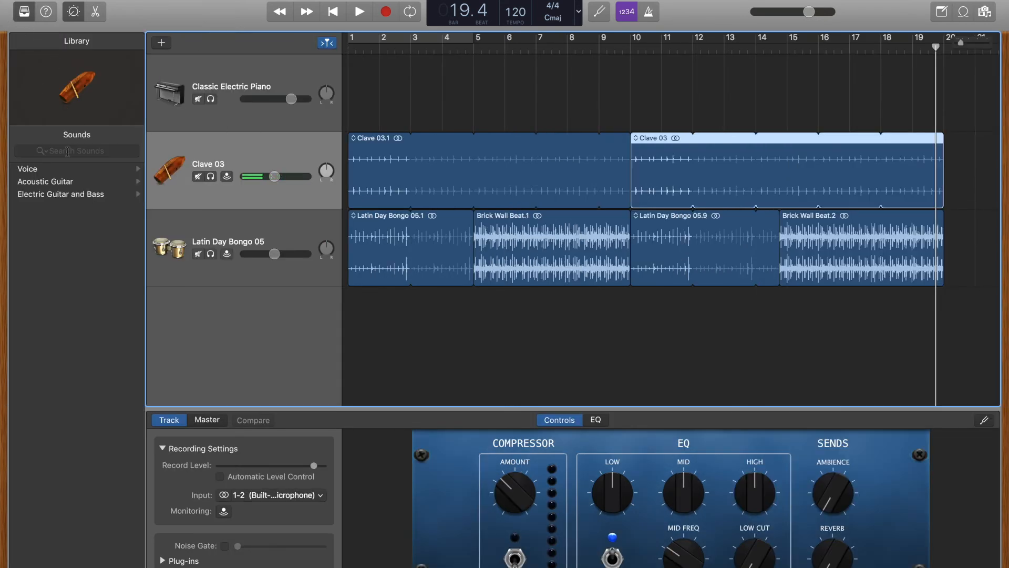
left_click(58, 170)
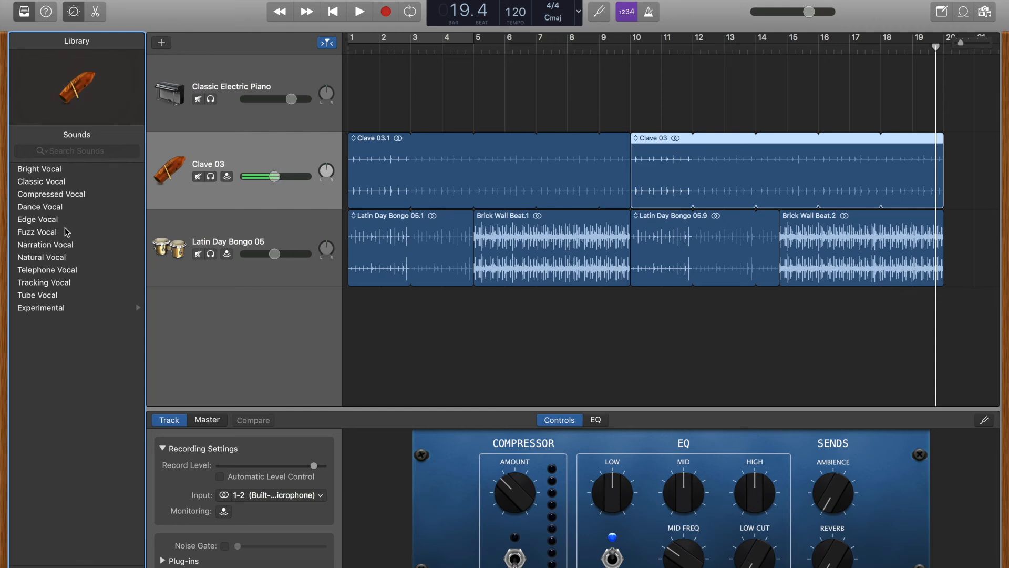
left_click(62, 260)
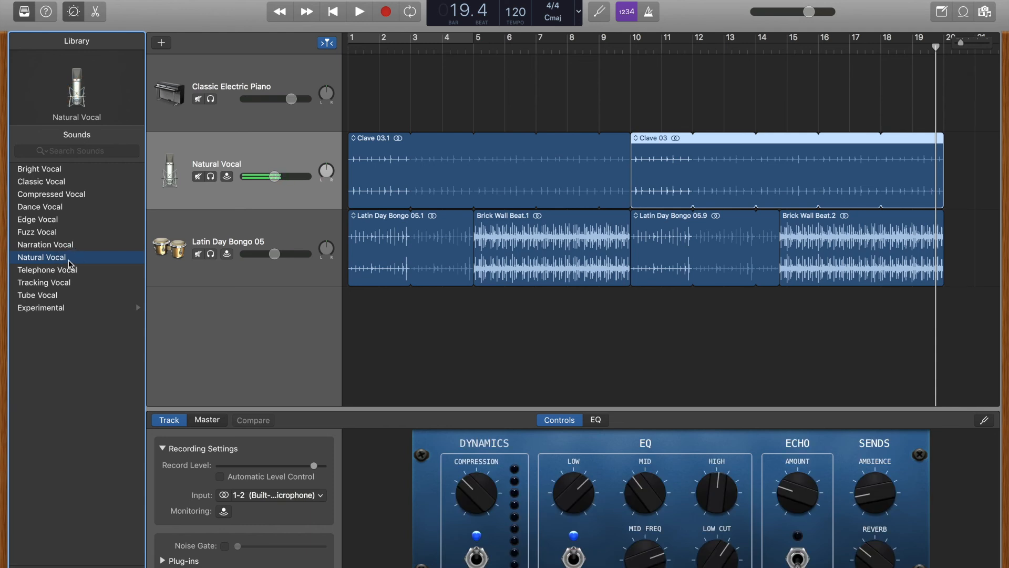
- Change the bongo track's sound to the Modern Stack patch from the Electric Guitar and Bass sounds
left_click(689, 247)
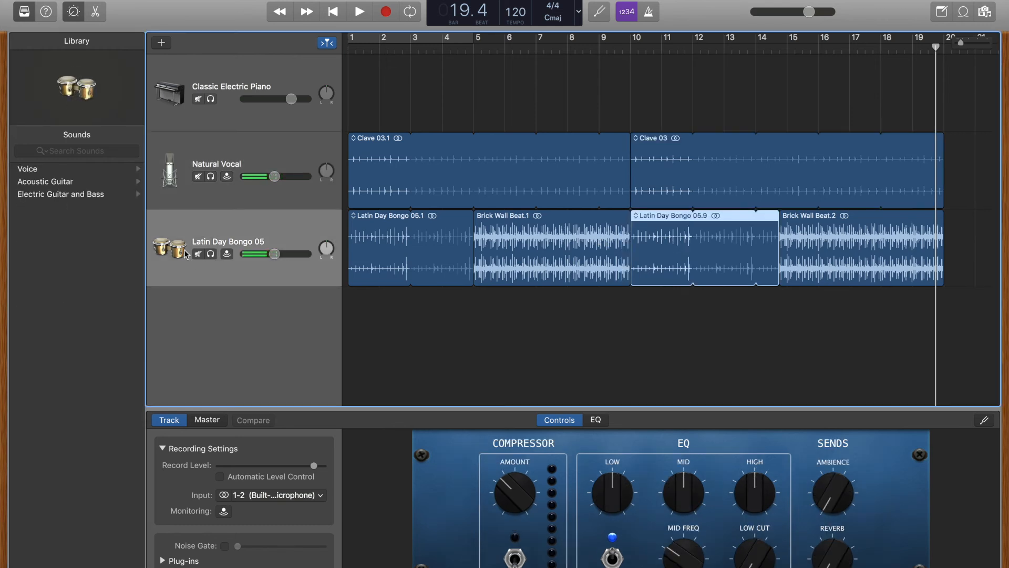
left_click(57, 196)
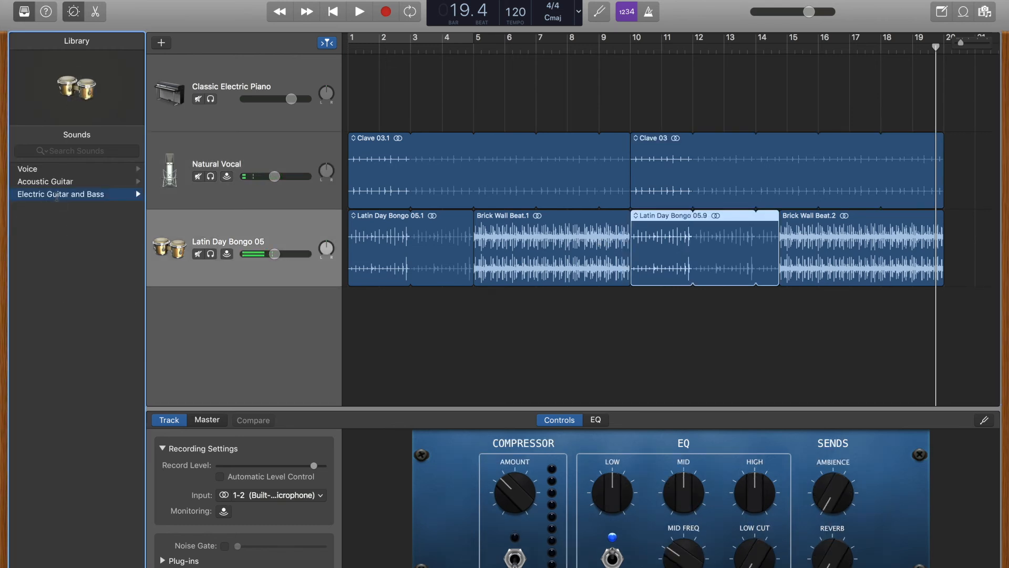
left_click(60, 219)
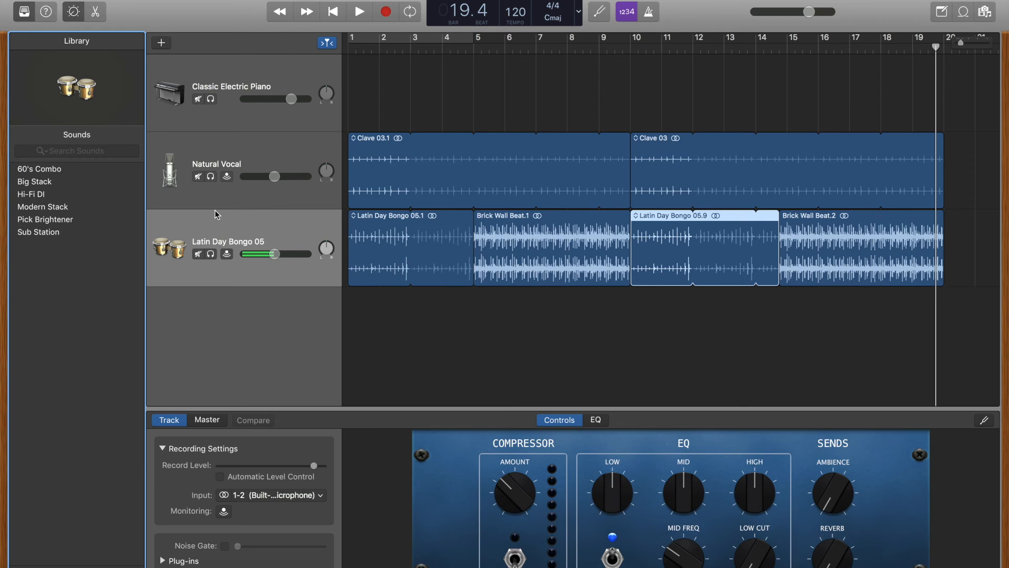
left_click(835, 276)
left_click(834, 273)
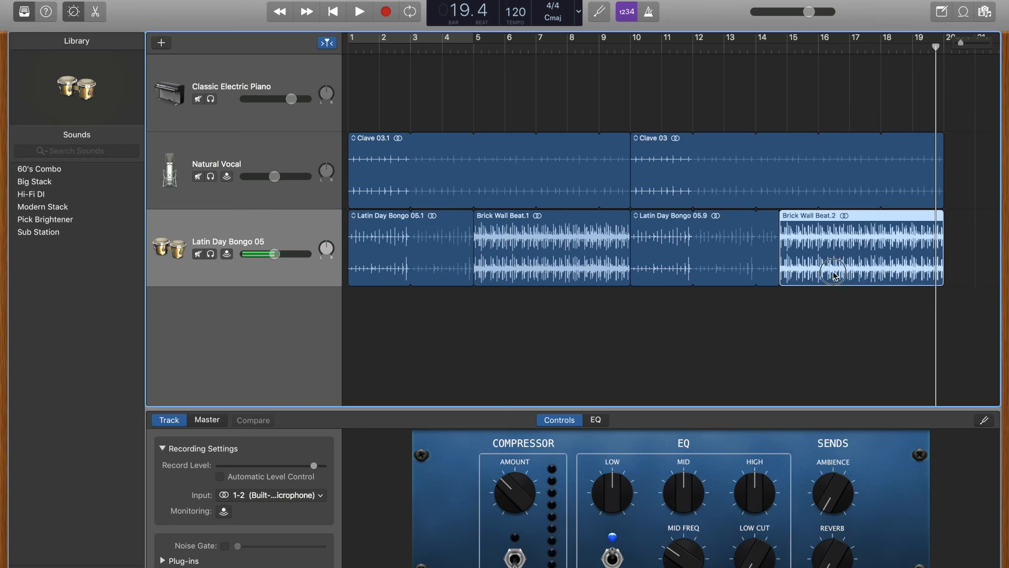
double_click(834, 273)
left_click(32, 206)
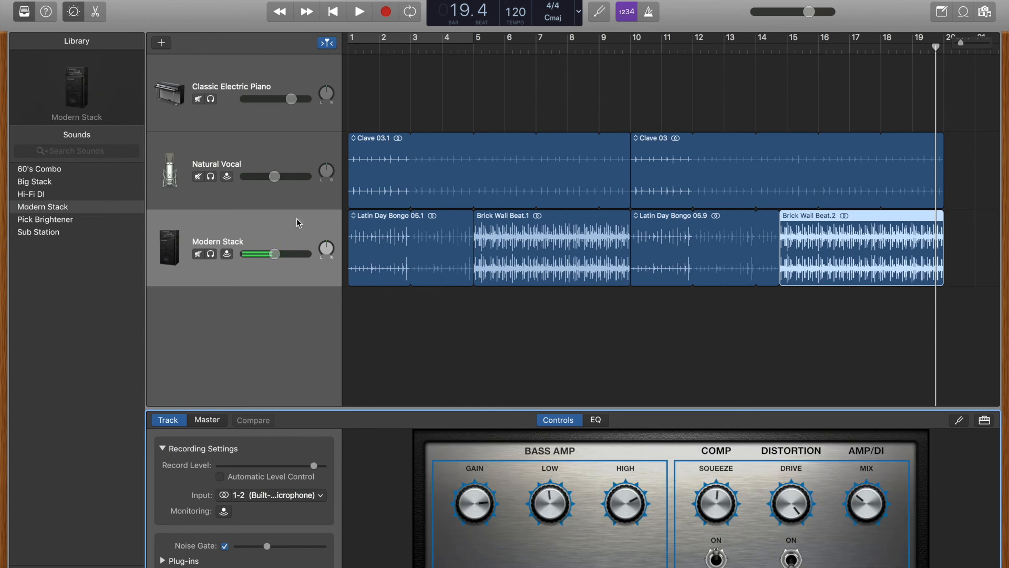
- Play the arrangement from bar 10 through the end of the last regions, and return the playhead to the song's beginning
left_click(361, 195)
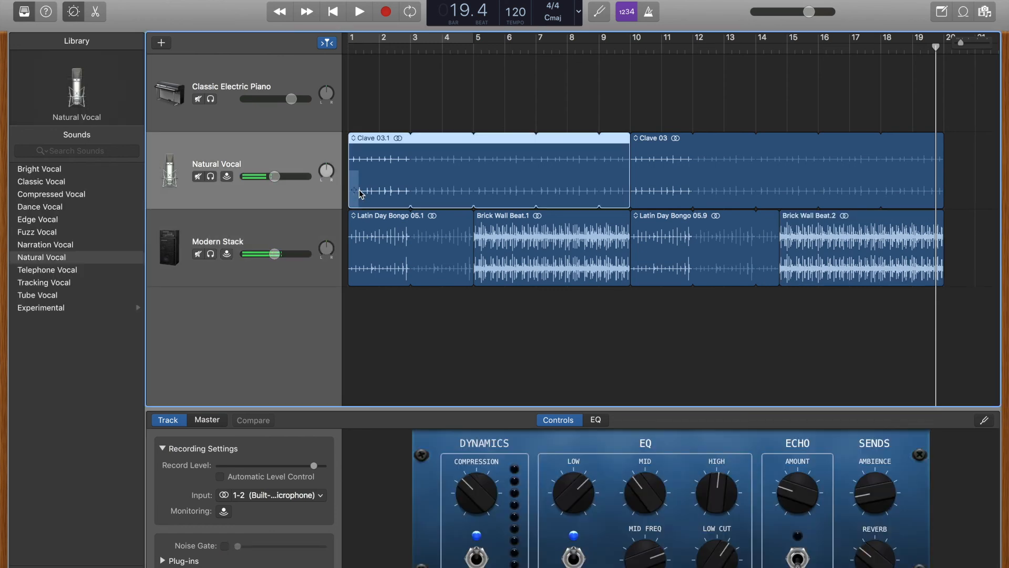
left_click(651, 116)
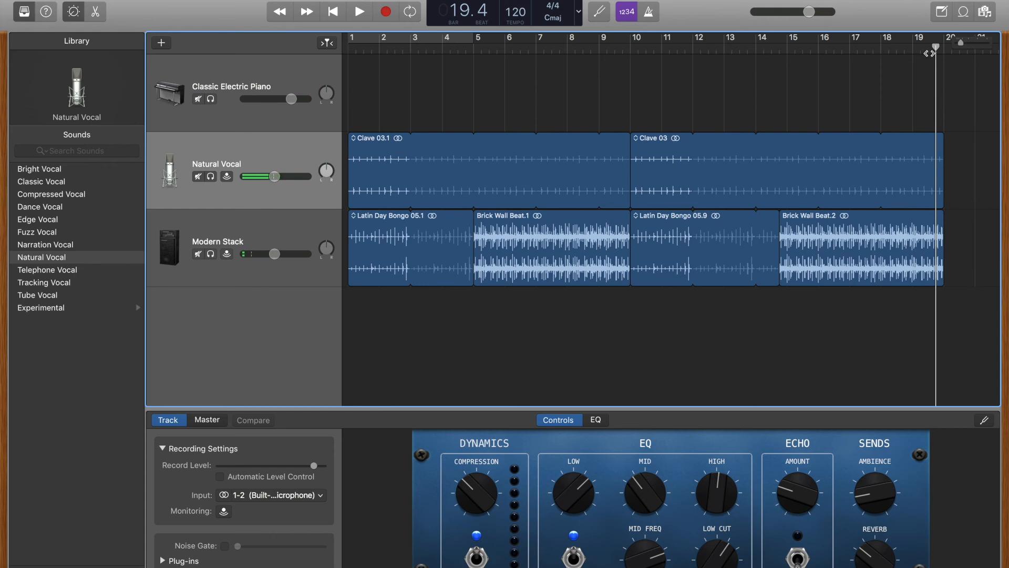
left_click_drag(936, 50, 631, 49)
left_click(360, 11)
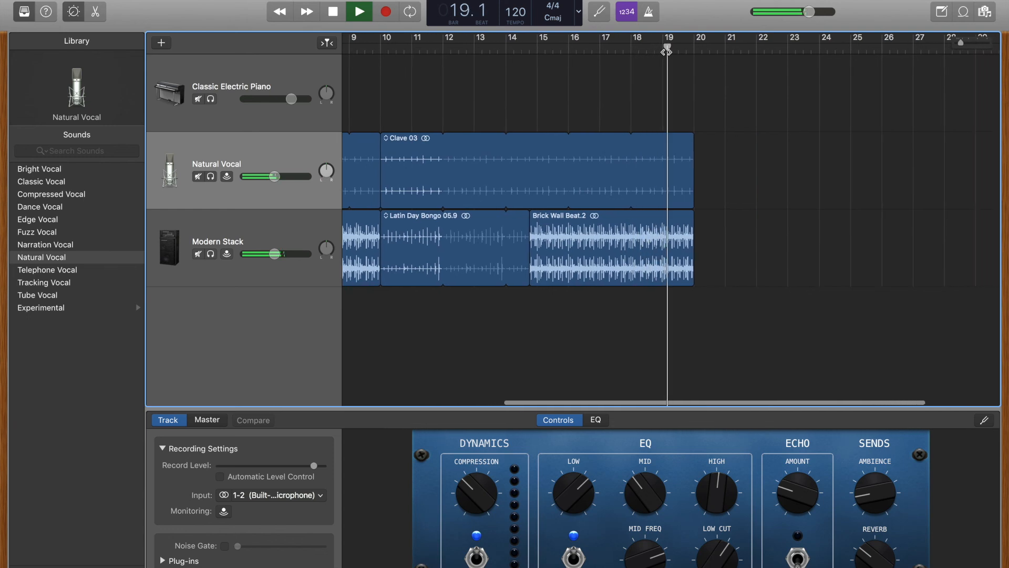
left_click(334, 13)
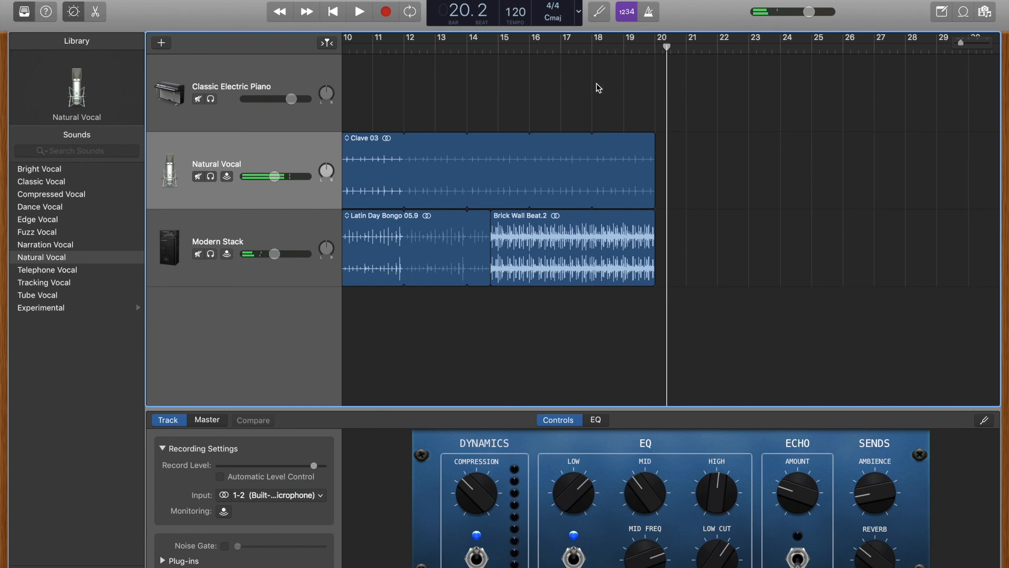
key("Return")
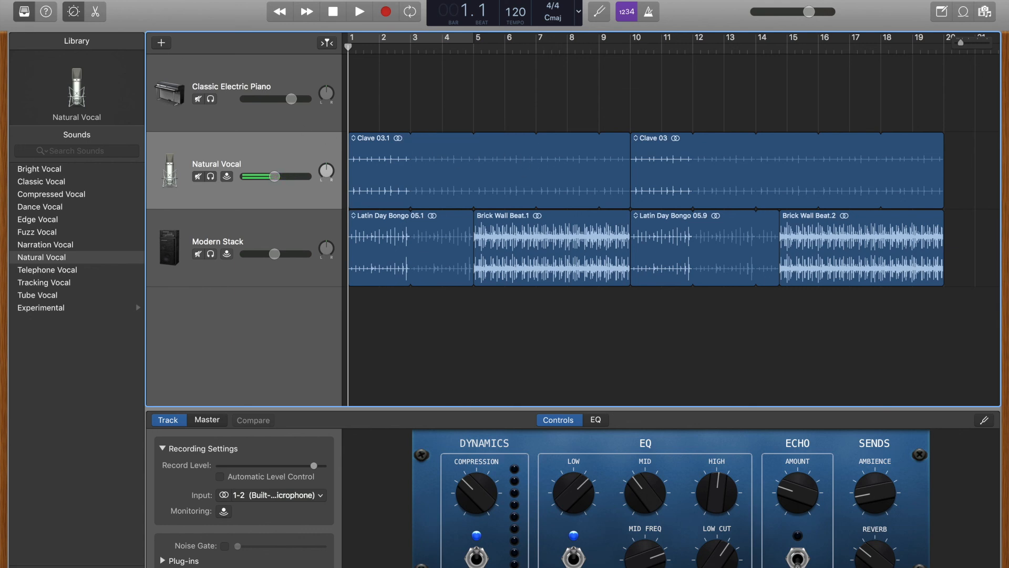
- Save the project under the name "tutorial beat" in the GarageBand folder
left_click(100, 0)
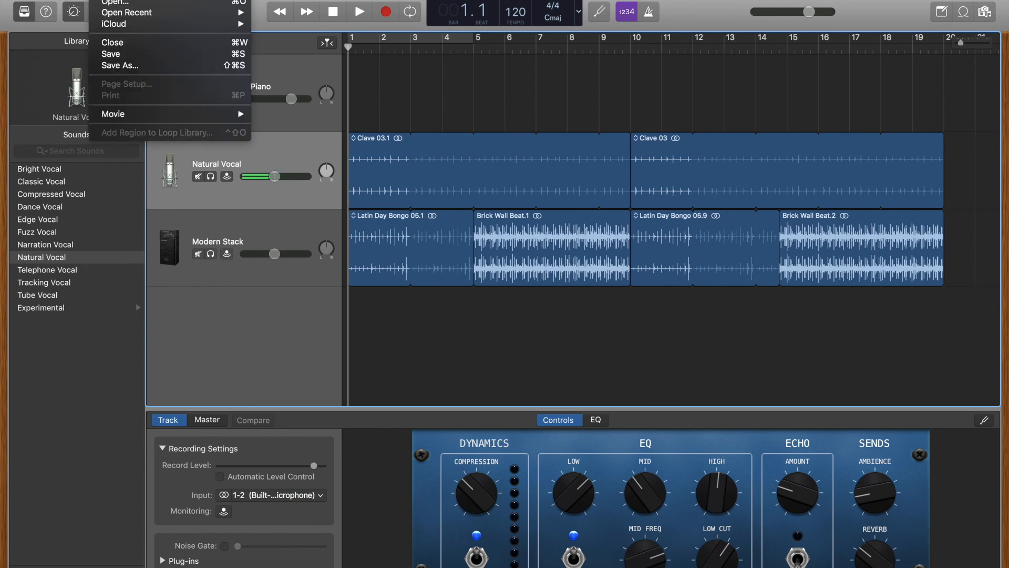
left_click(138, 58)
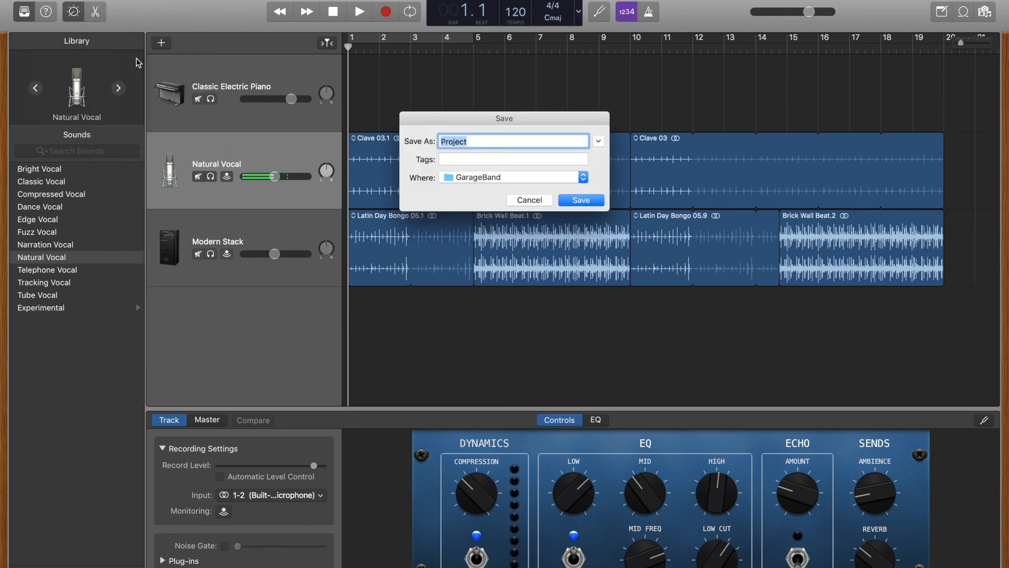
type("tuto")
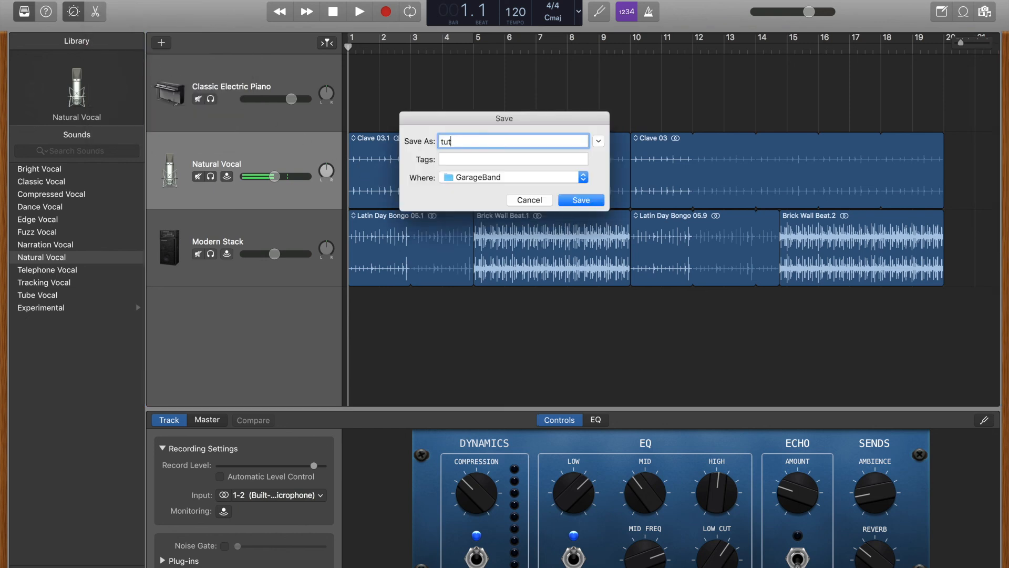
key("BackSpace")
key("BackSpace")
key("BackSpace")
key("BackSpace")
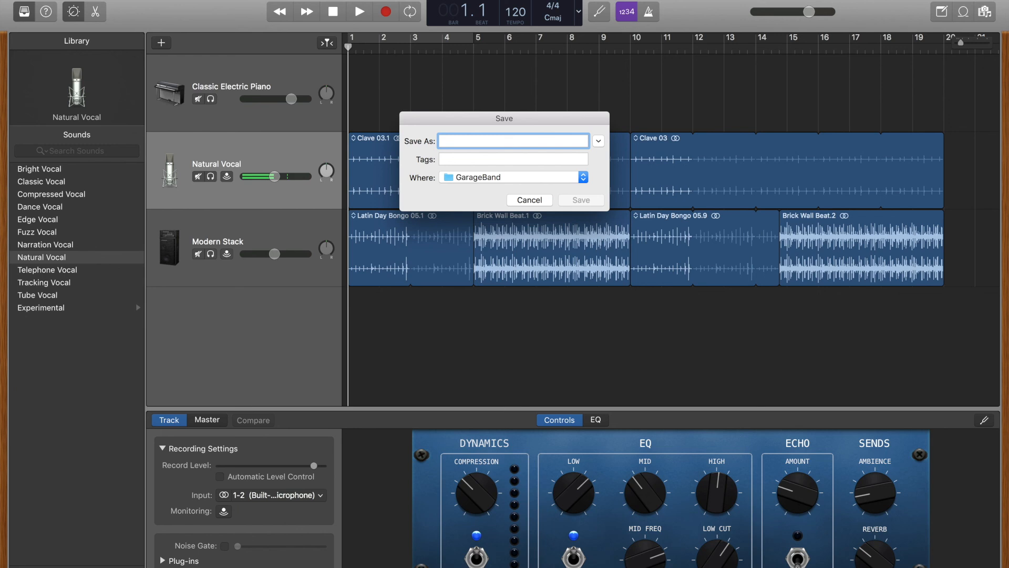
type("tut")
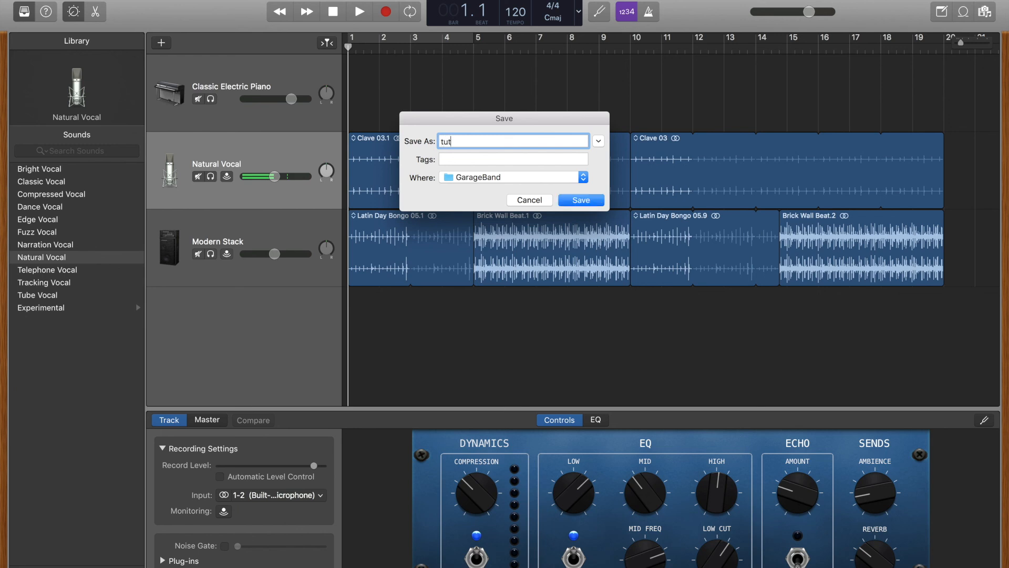
type("orial beat")
left_click(582, 201)
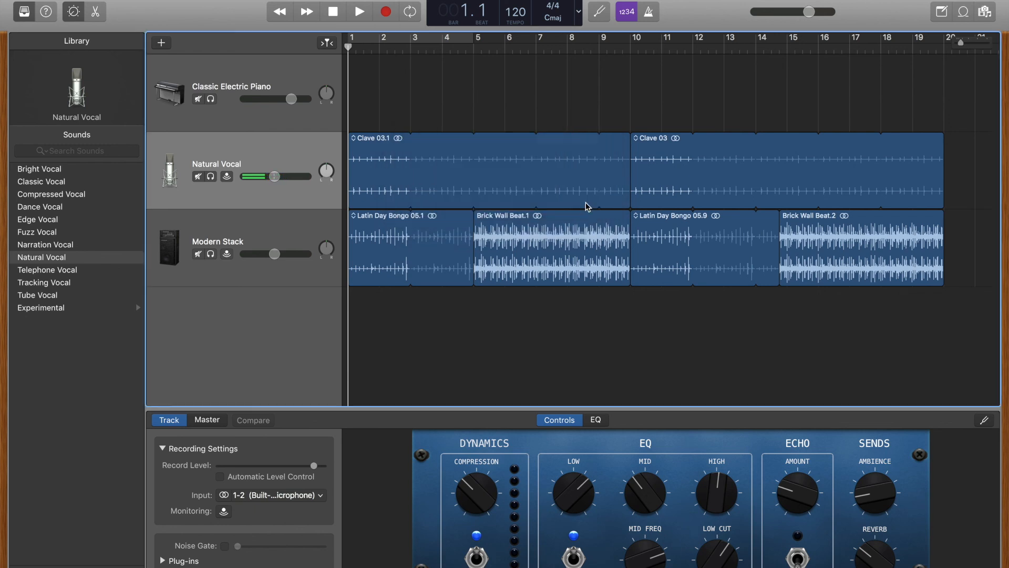